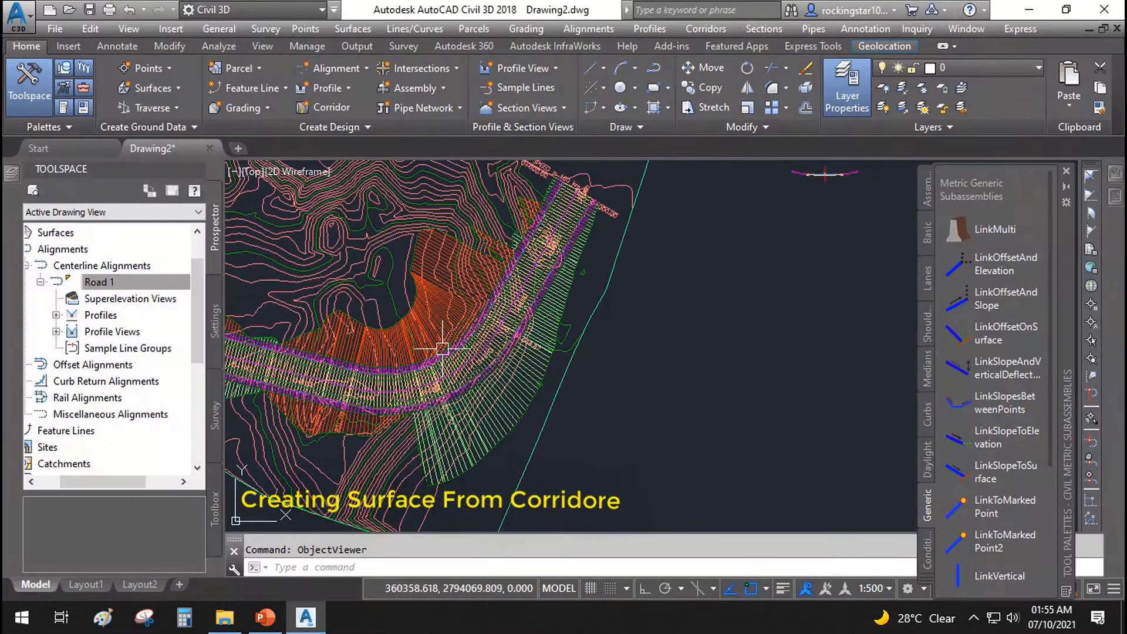
pyautogui.scroll(-3, 481, 370)
pyautogui.scroll(3, 481, 375)
pyautogui.click(506, 410)
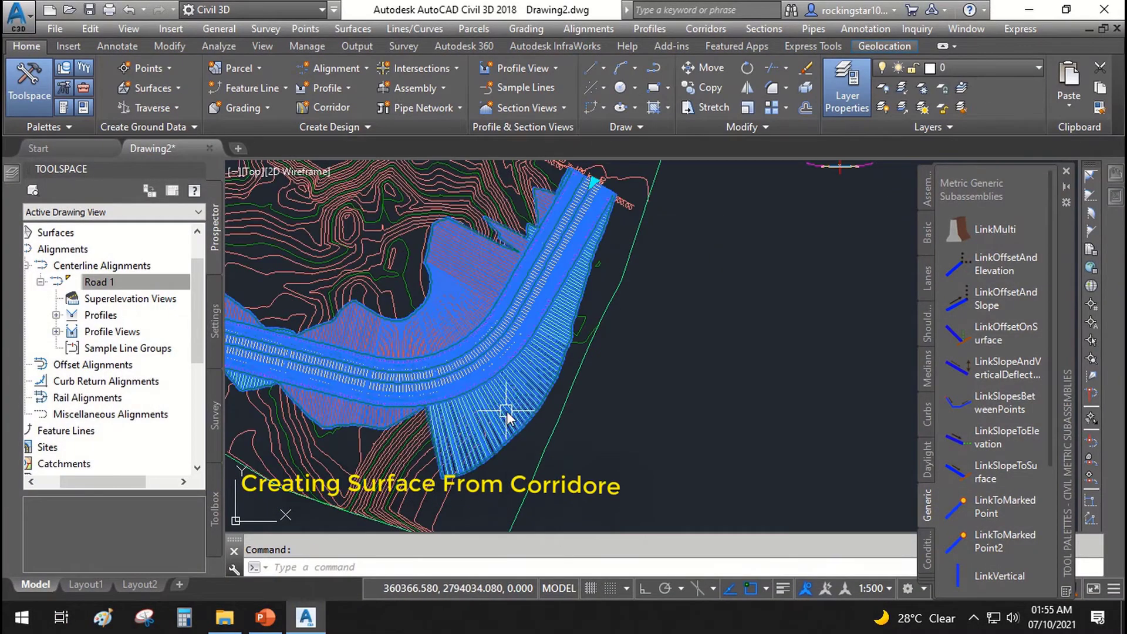
pyautogui.rightClick(439, 356)
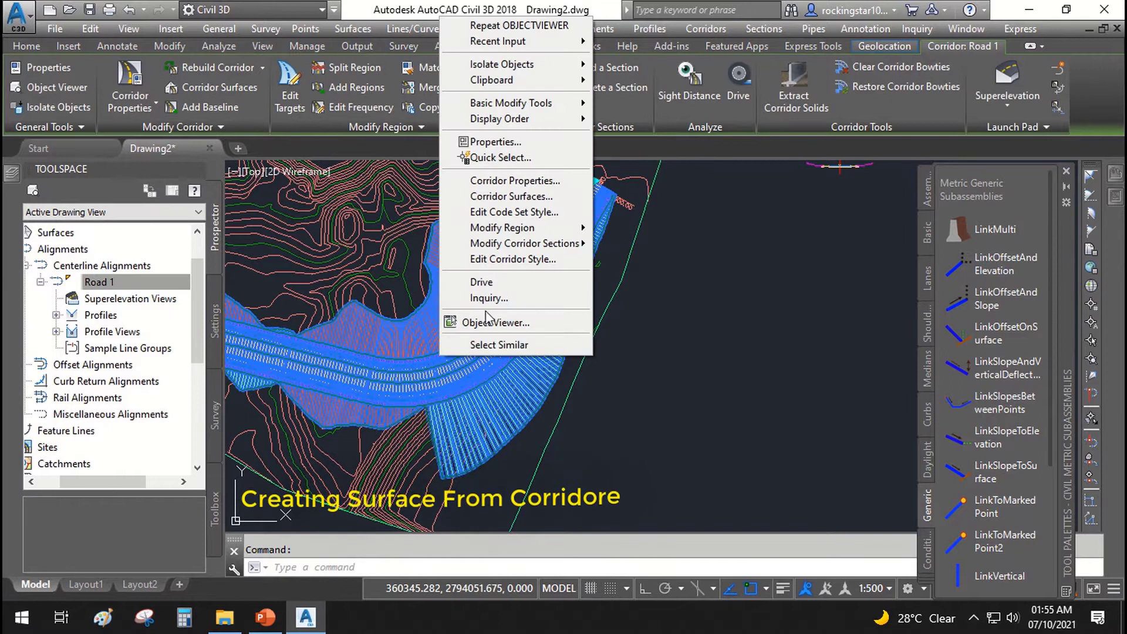
pyautogui.click(541, 182)
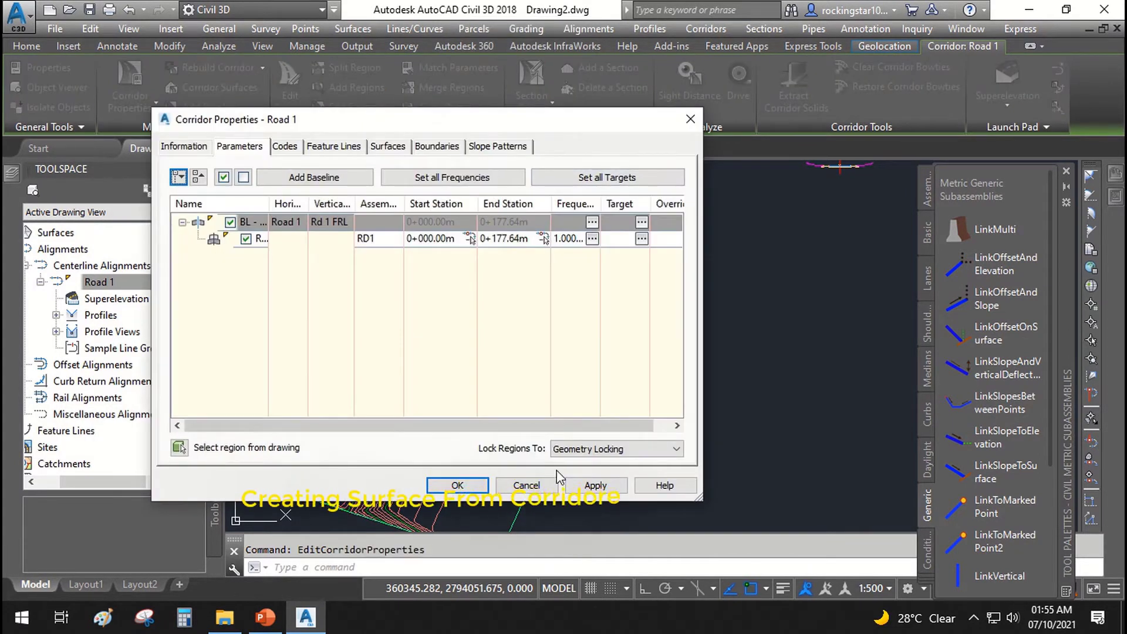
pyautogui.click(457, 484)
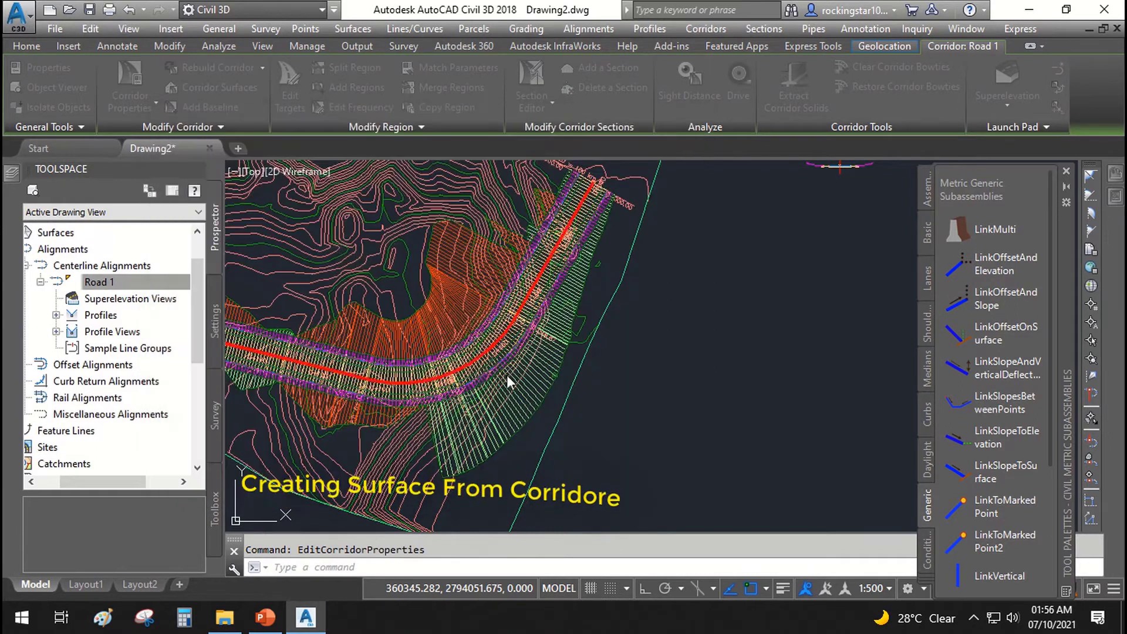
# Step: Open the corridor properties of Road 1 and create a new corridor surface
pyautogui.click(536, 385)
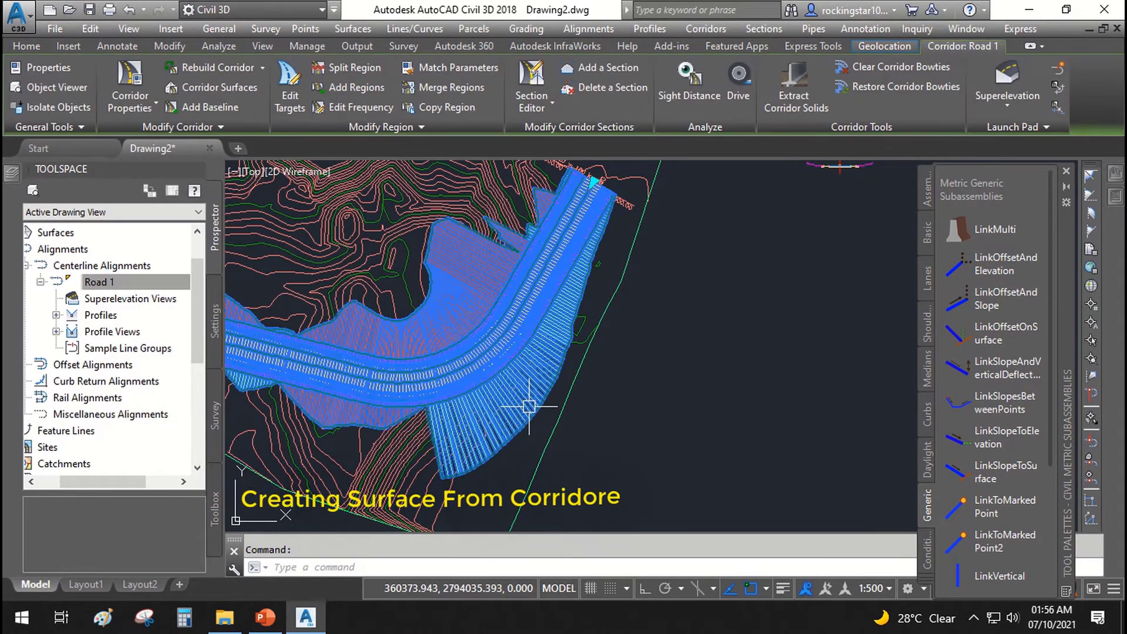
pyautogui.rightClick(529, 407)
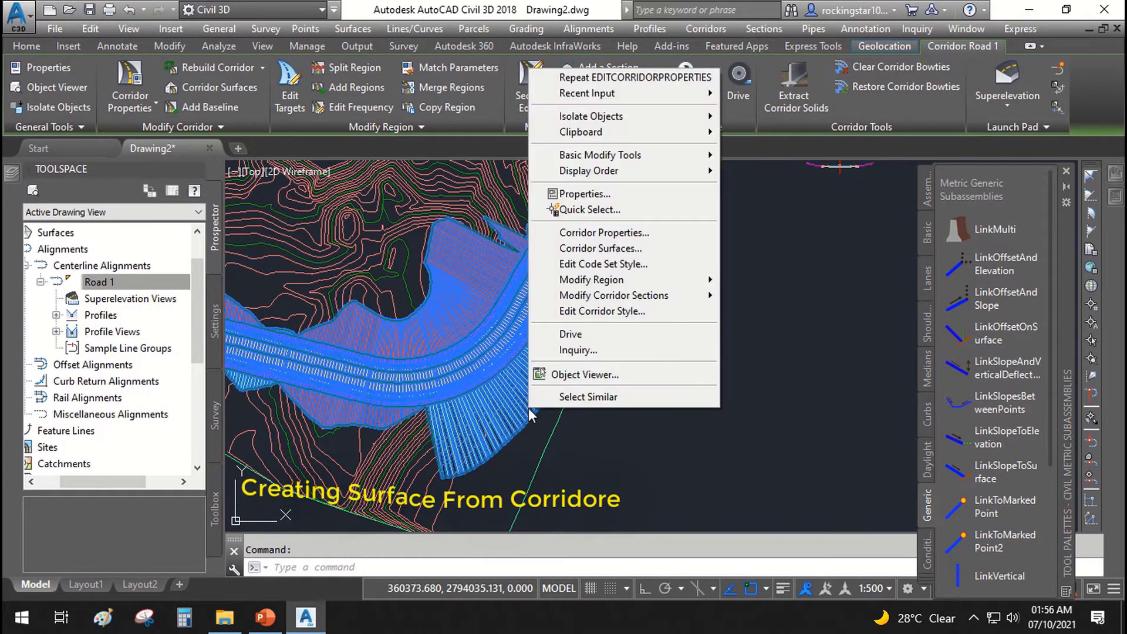
pyautogui.click(615, 231)
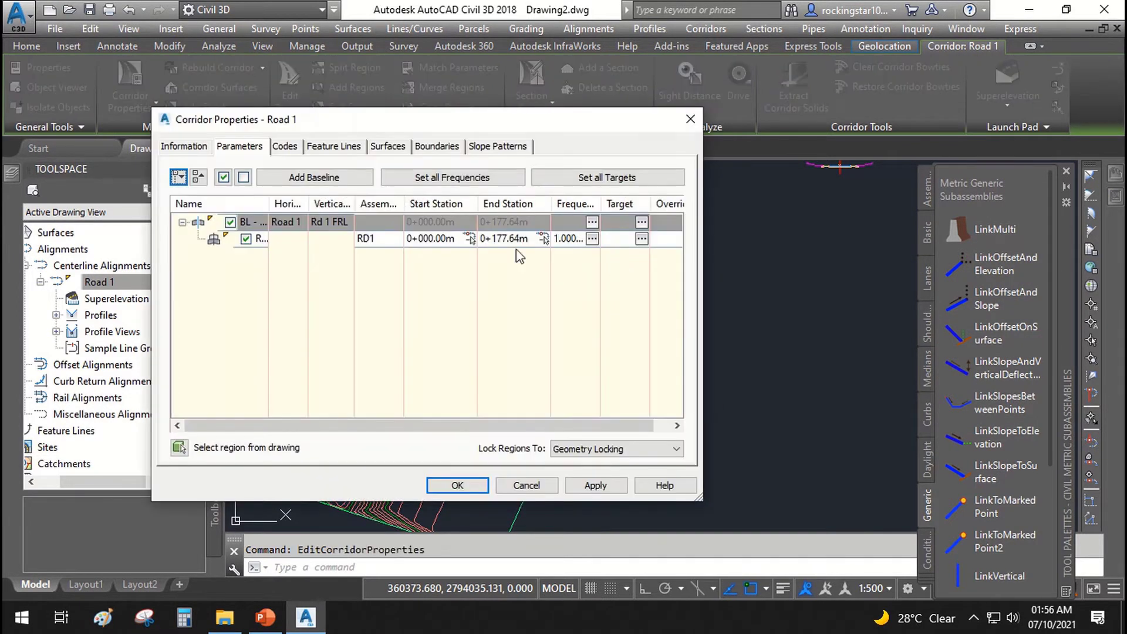
pyautogui.click(386, 148)
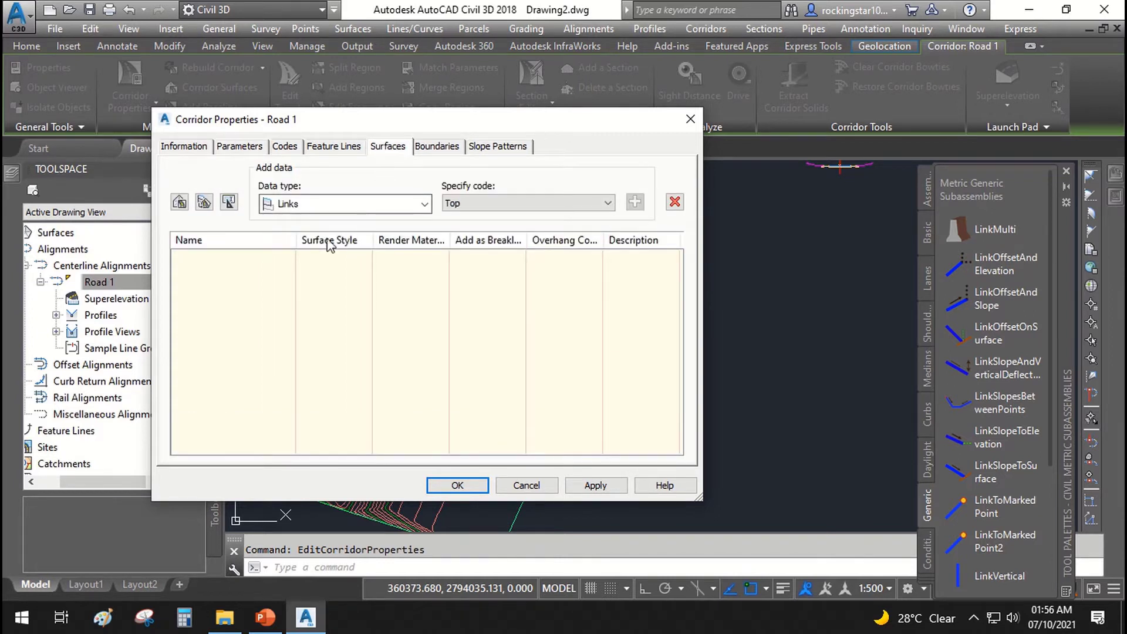
pyautogui.click(180, 203)
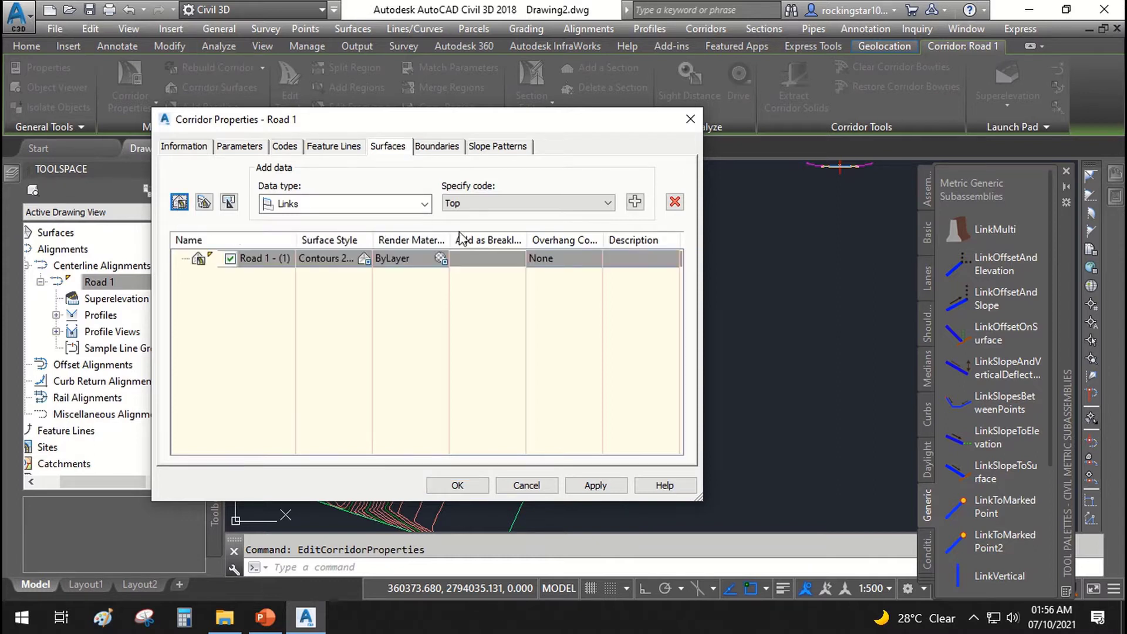
# Step: Add the Top link code as data for the new Road 1 corridor surface
pyautogui.click(516, 207)
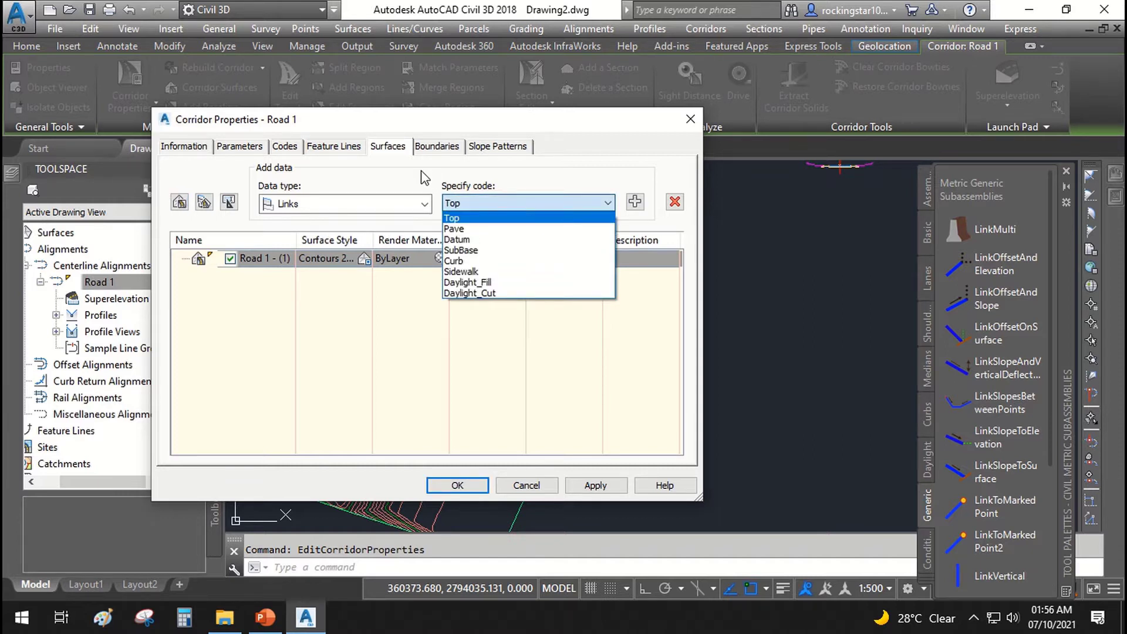
pyautogui.click(331, 205)
pyautogui.click(328, 206)
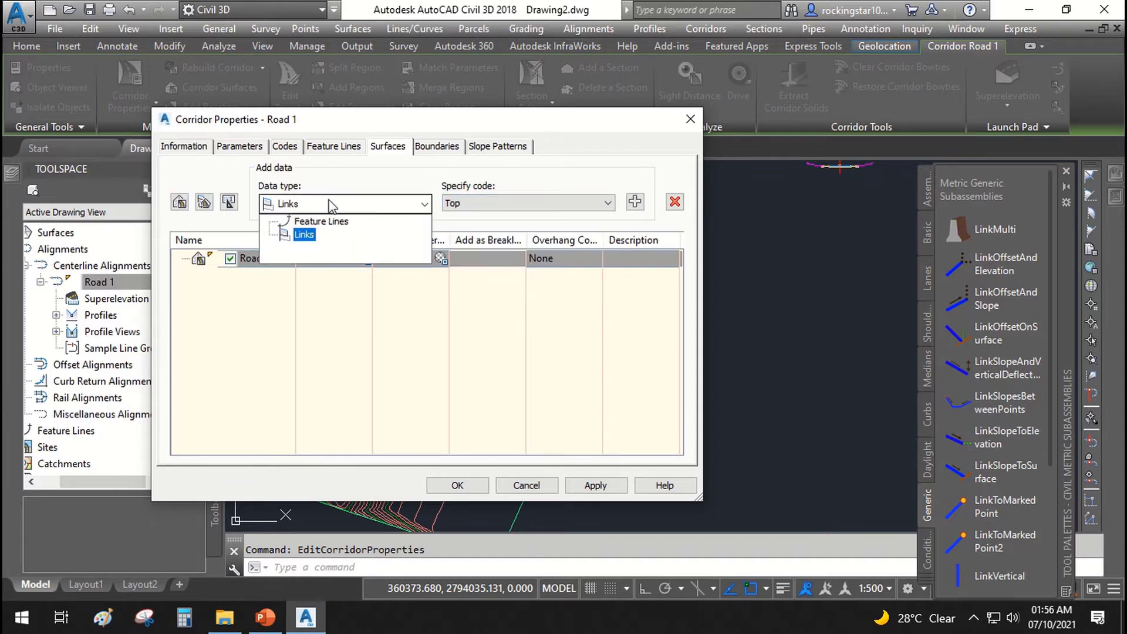
pyautogui.click(332, 207)
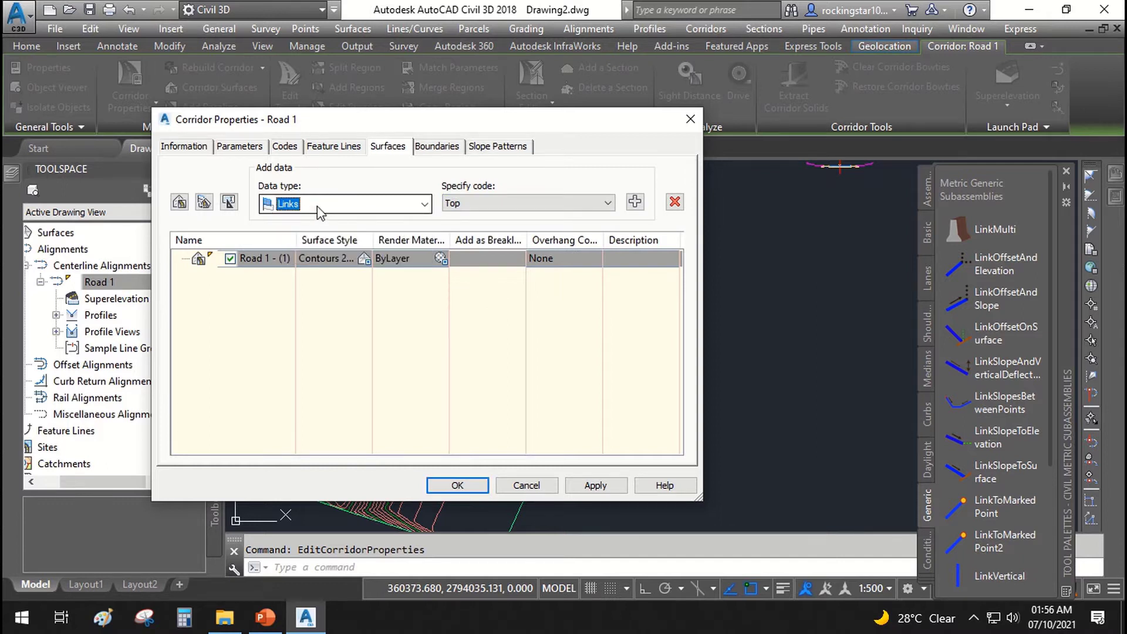
pyautogui.click(470, 204)
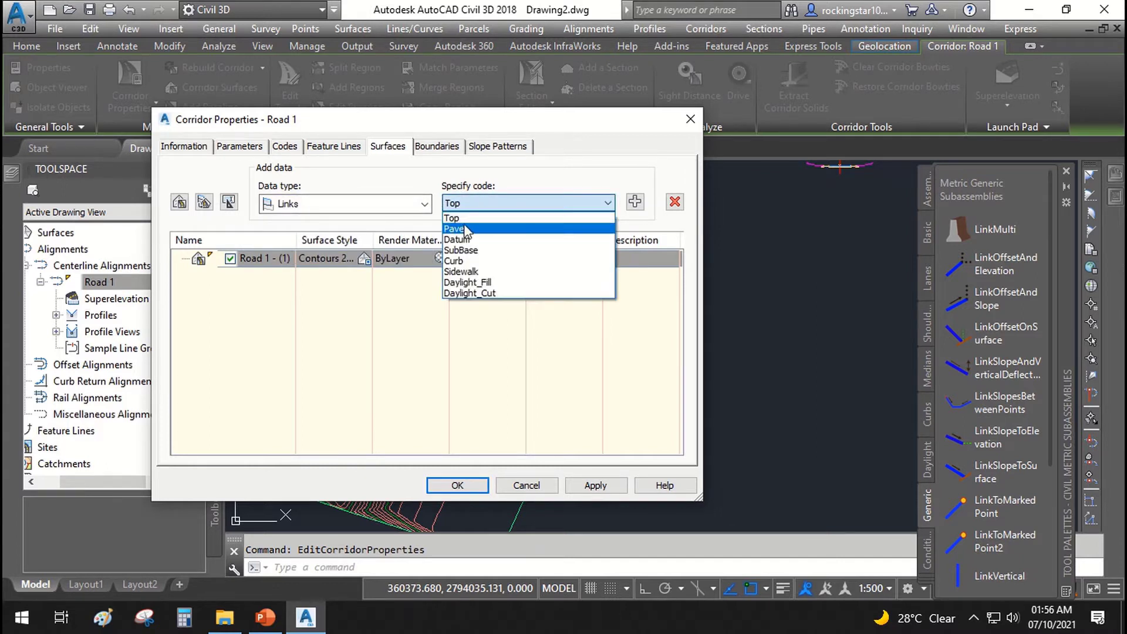
pyautogui.click(462, 219)
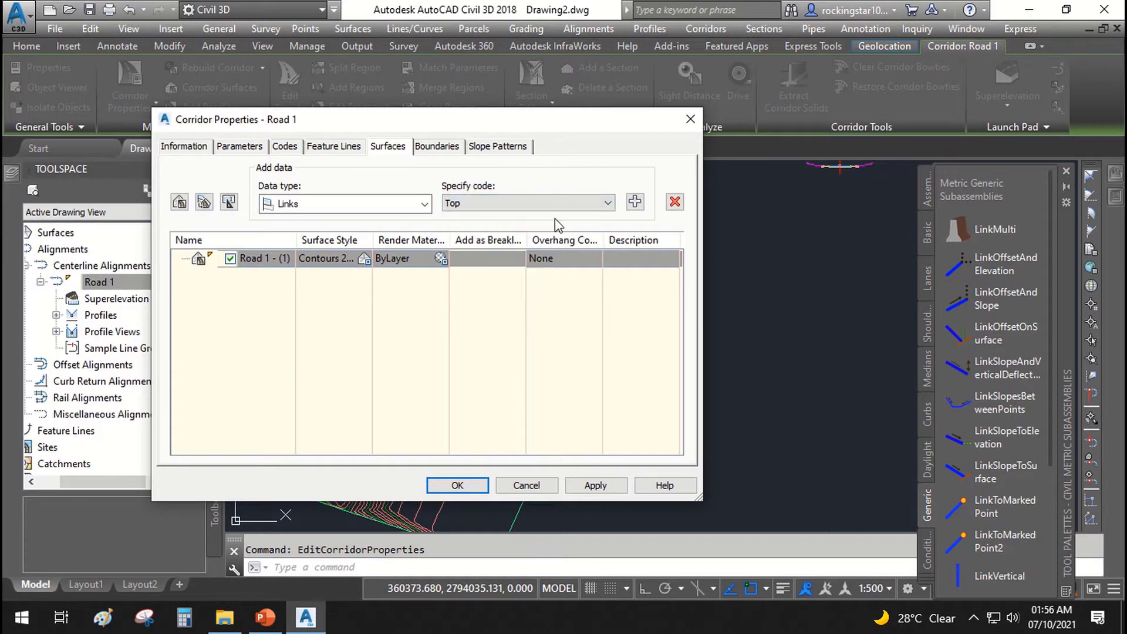
pyautogui.click(634, 202)
# Step: Add the Pave and Sidewalk link codes to the corridor surface
pyautogui.click(575, 205)
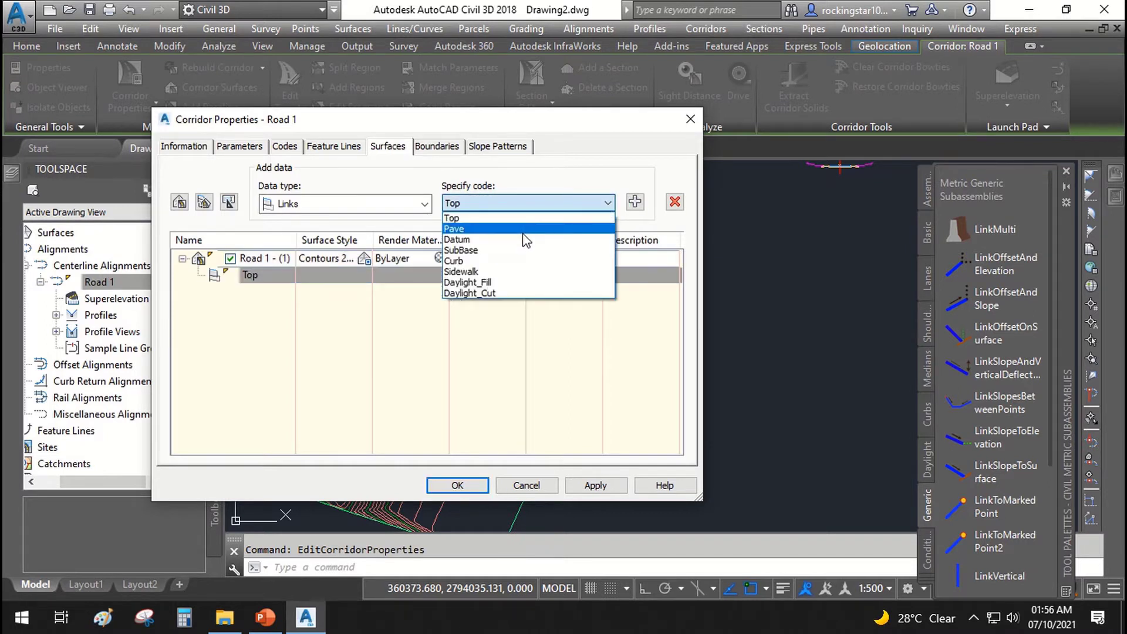
pyautogui.click(544, 222)
pyautogui.click(634, 202)
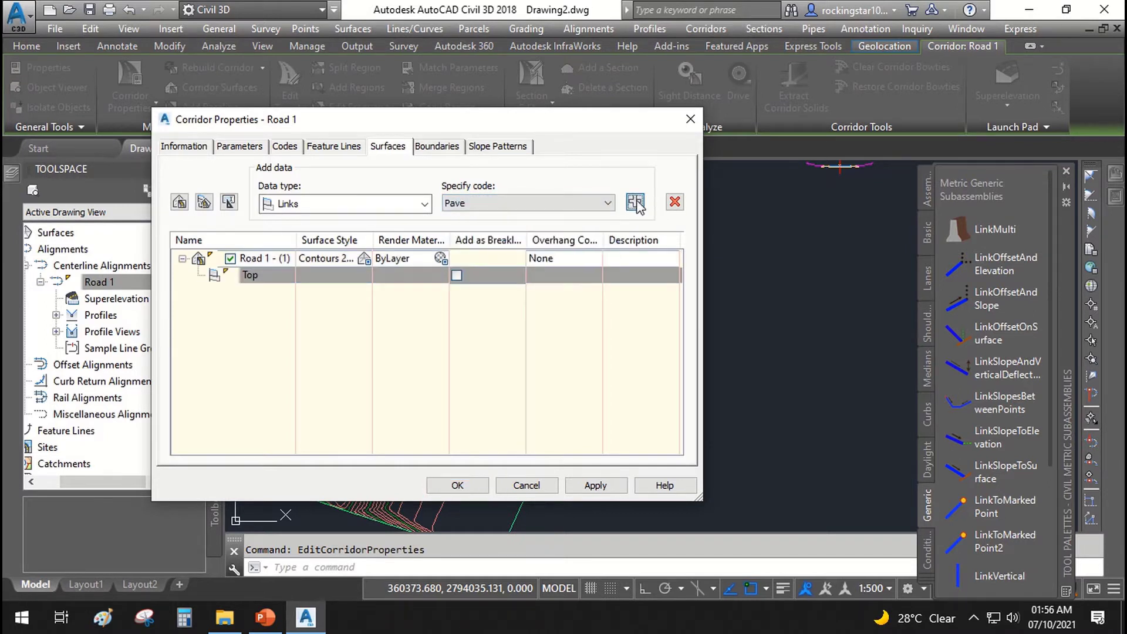
pyautogui.click(487, 205)
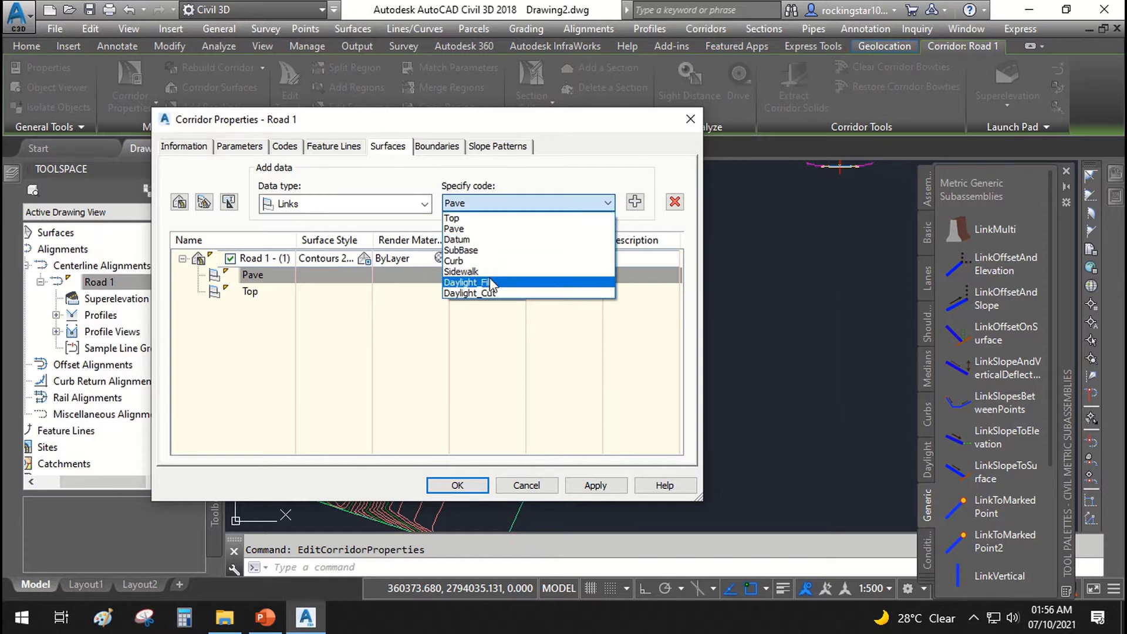
pyautogui.click(473, 271)
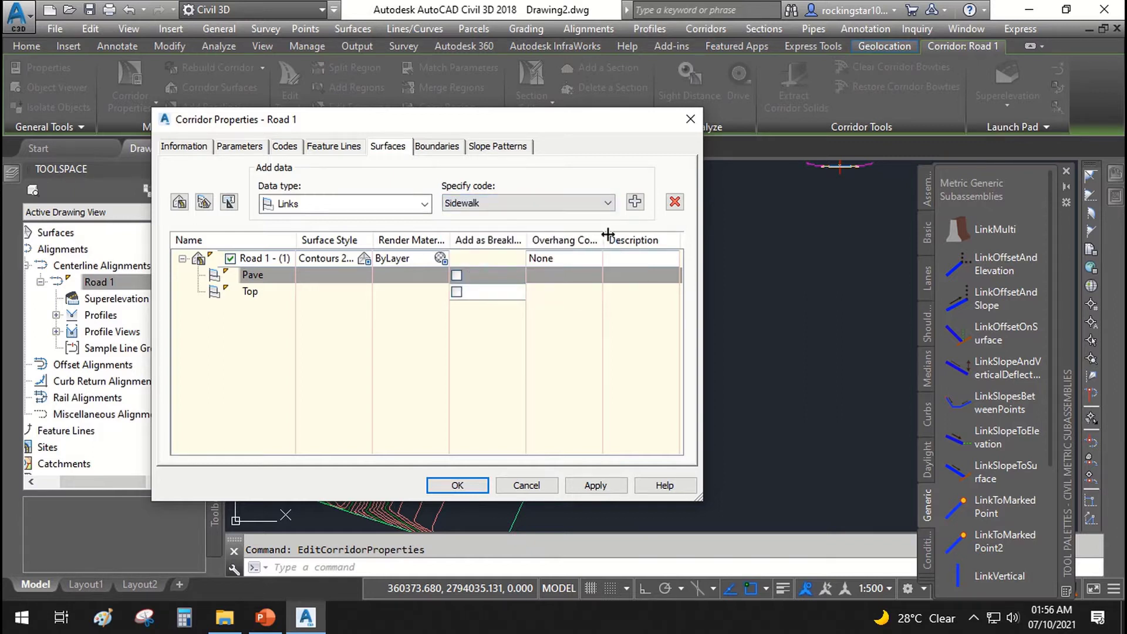
pyautogui.click(633, 202)
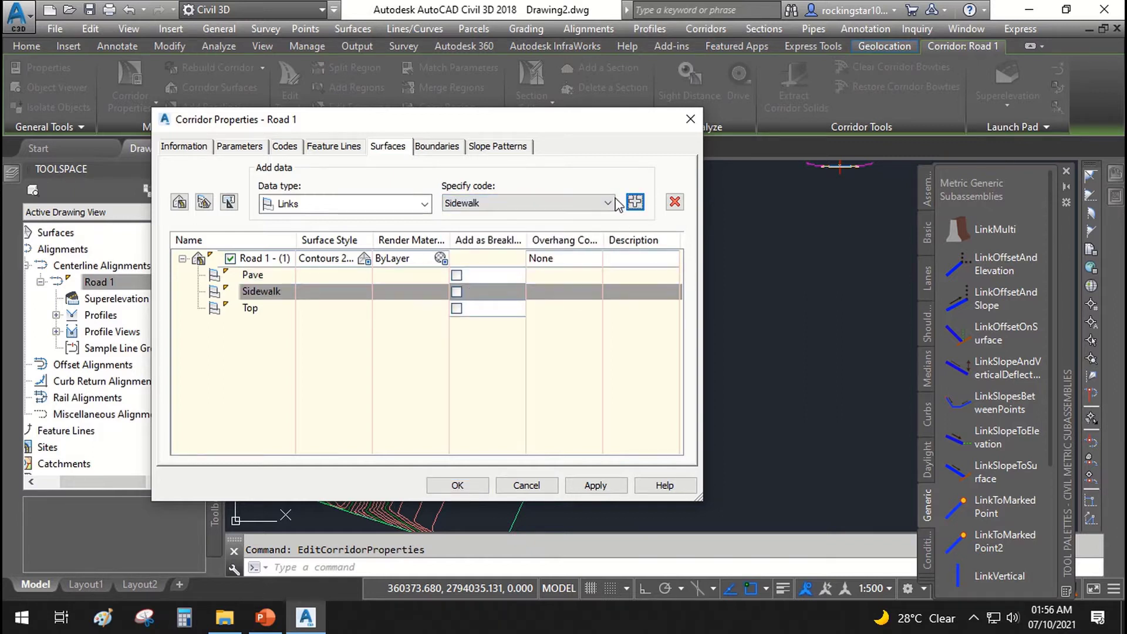
# Step: Add the Curb and Daylight_Fill link codes to the corridor surface, and choose Daylight_Cut as the following code
pyautogui.click(476, 205)
pyautogui.click(566, 257)
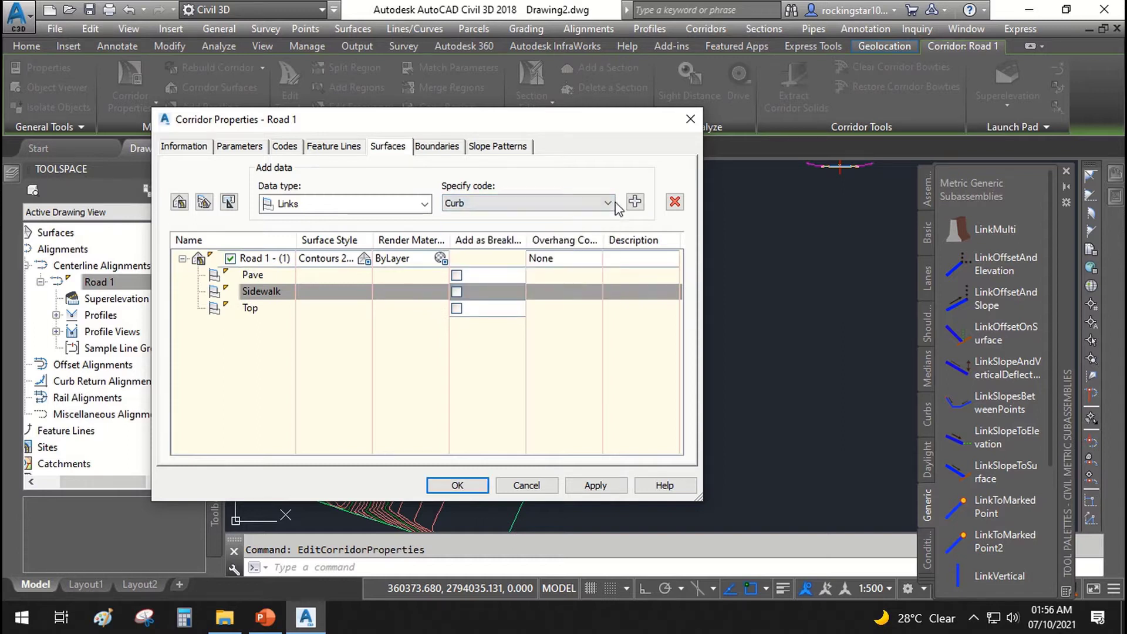
pyautogui.click(634, 202)
pyautogui.click(573, 203)
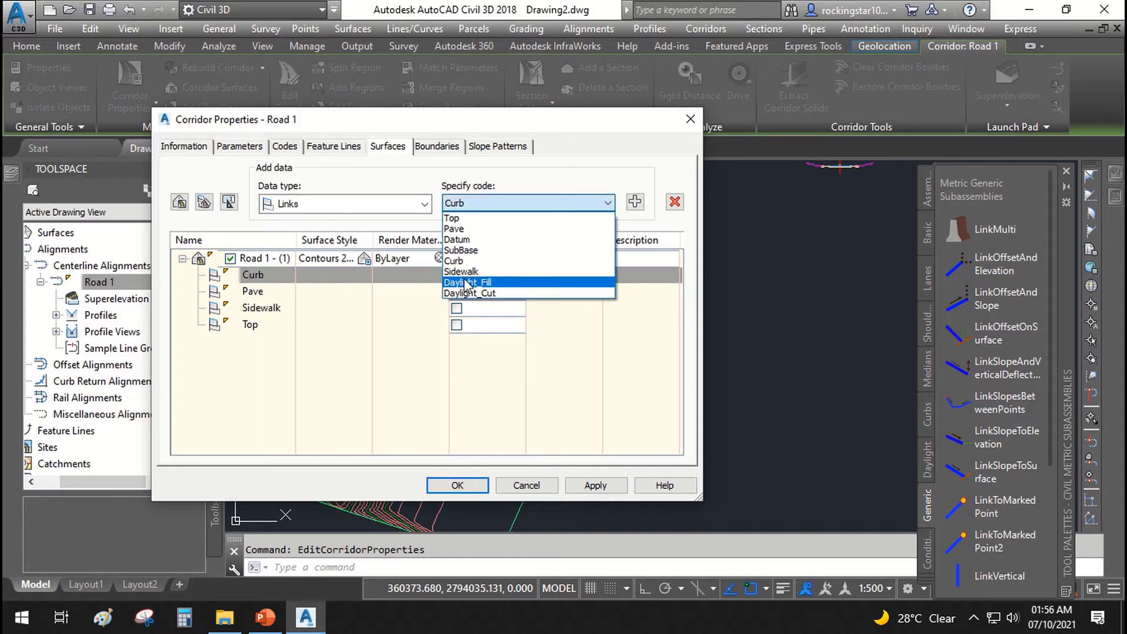
pyautogui.click(467, 282)
pyautogui.click(634, 202)
pyautogui.click(605, 203)
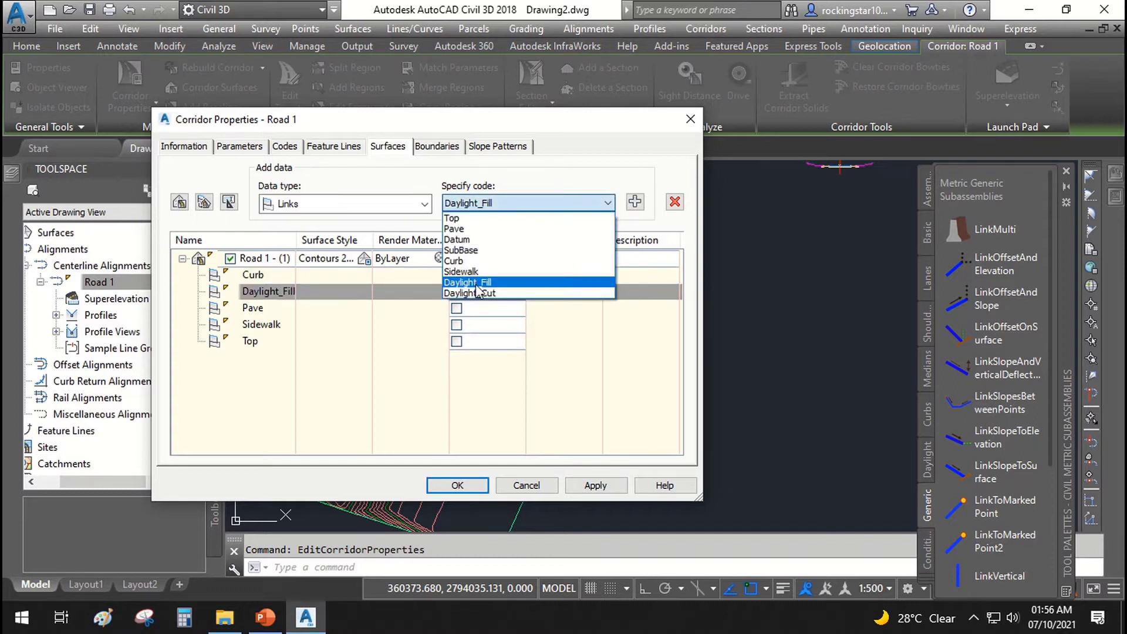
pyautogui.click(479, 293)
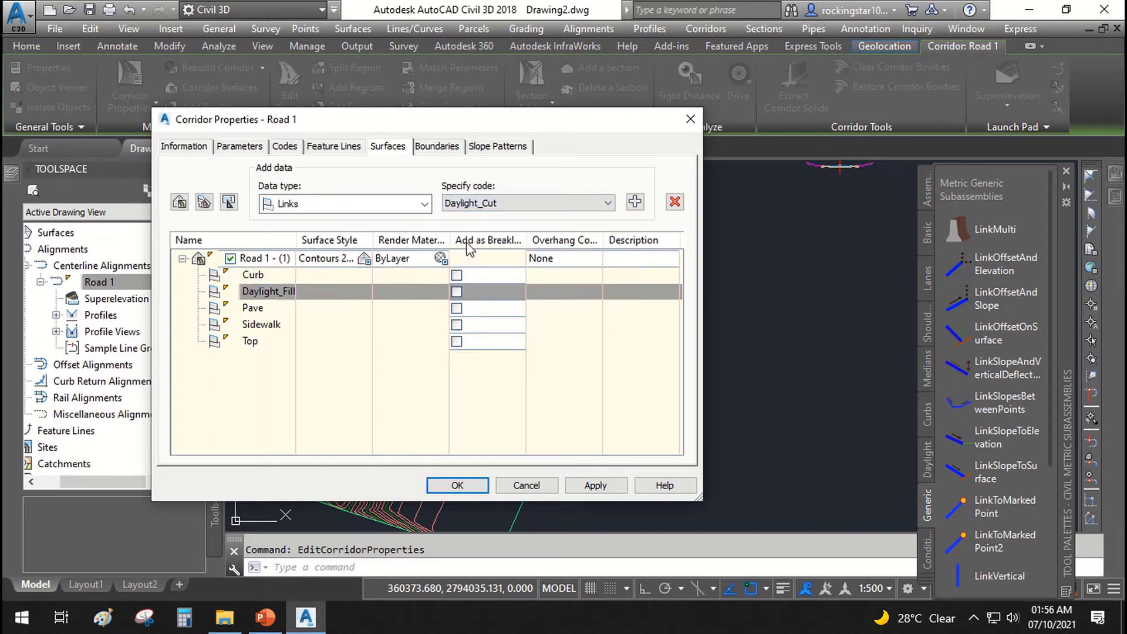
# Step: Enable adding as breakline for the Curb, Daylight_Fill, Pave, Sidewalk and Top codes of the surface
pyautogui.click(457, 275)
pyautogui.click(457, 291)
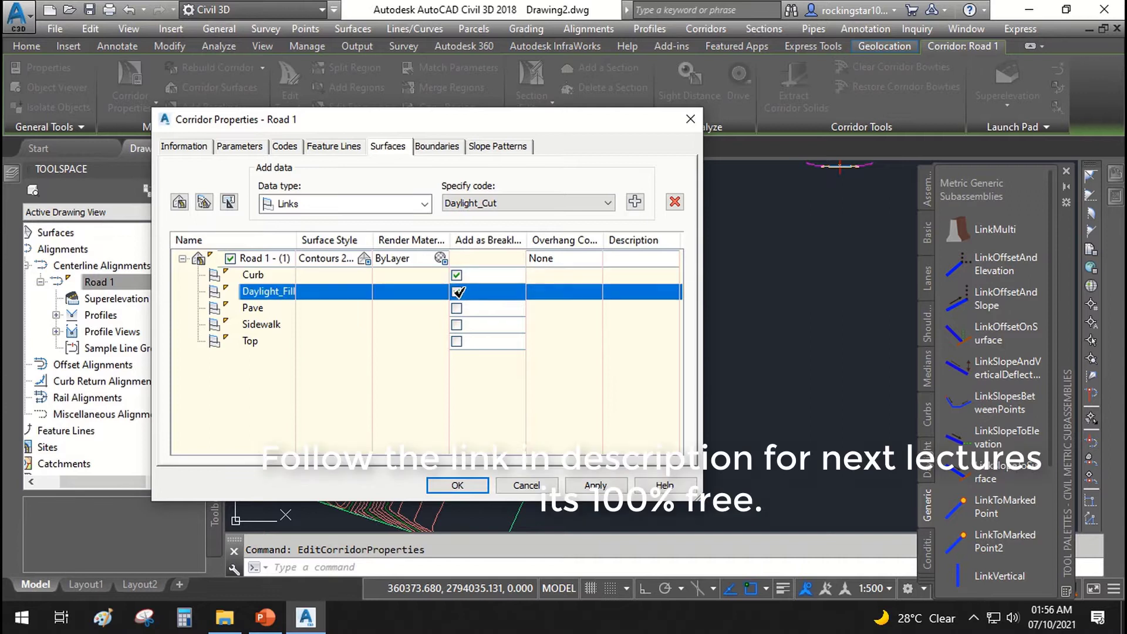
pyautogui.click(457, 307)
pyautogui.click(456, 324)
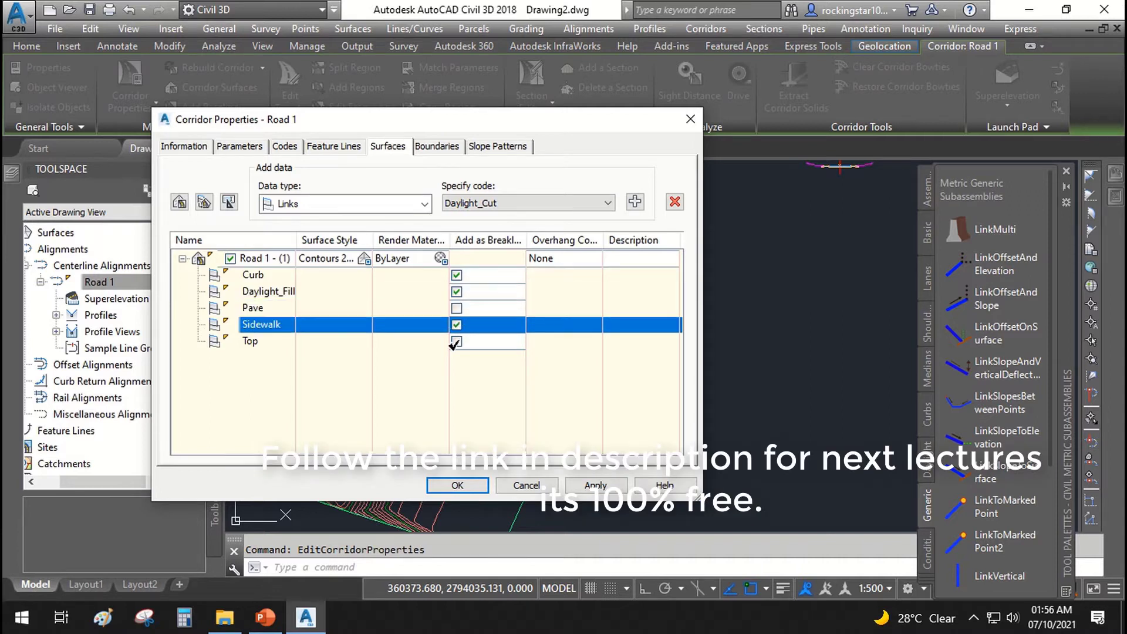
pyautogui.click(457, 341)
pyautogui.click(456, 308)
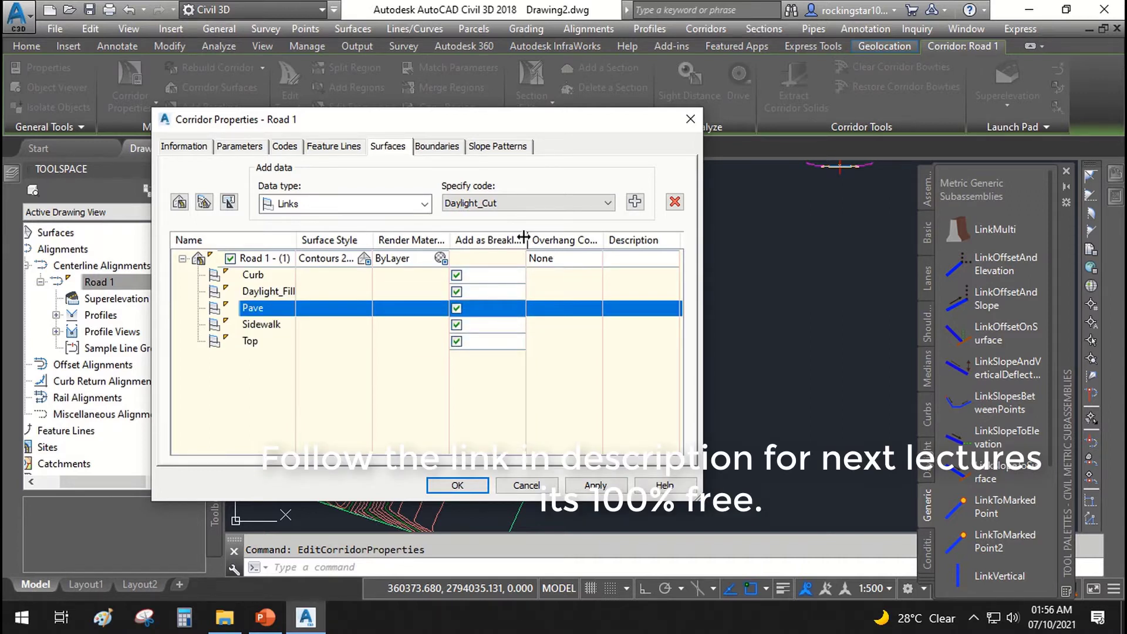
# Step: Set the corridor surface's overhang correction to Top Links and apply the changes by rebuilding the corridor
pyautogui.moveTo(524, 237); pyautogui.dragTo(558, 237)
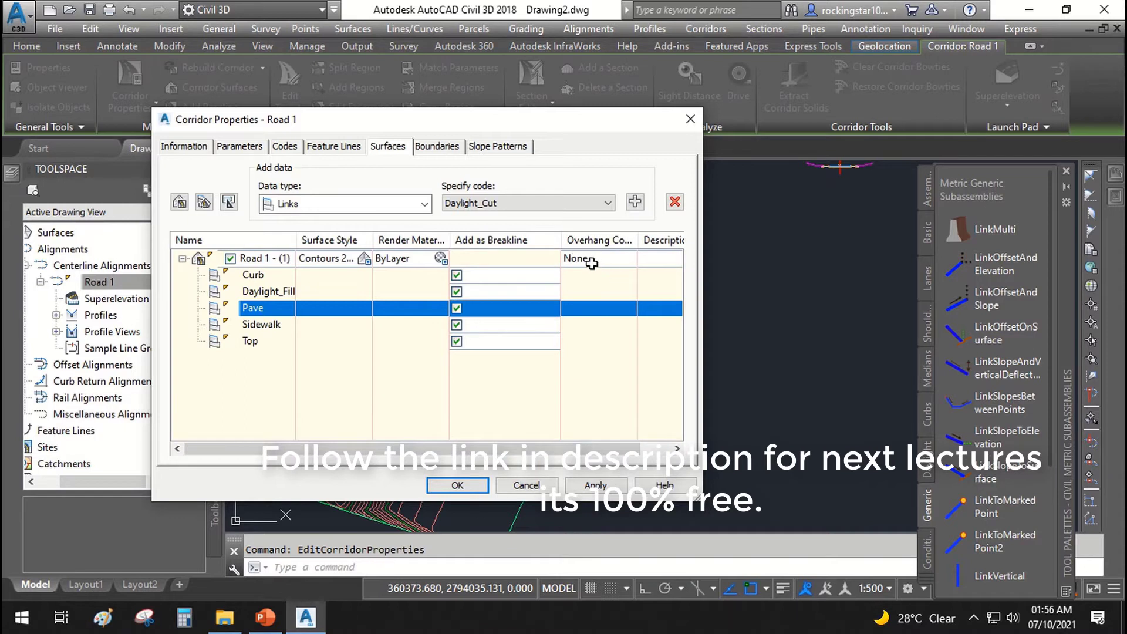
pyautogui.moveTo(655, 244); pyautogui.dragTo(662, 242)
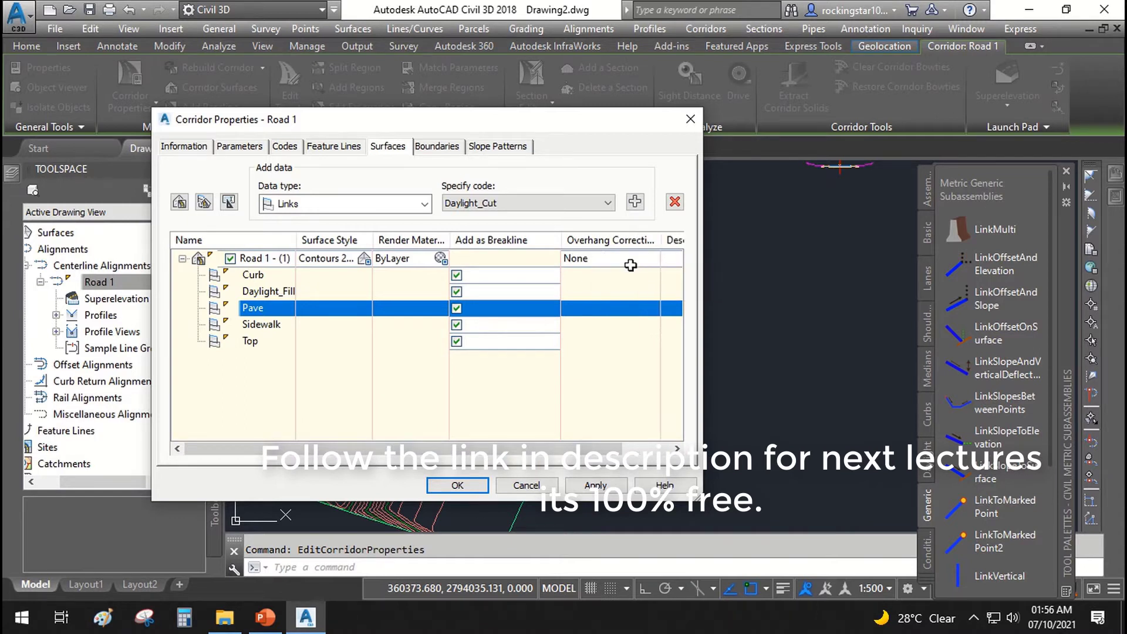
pyautogui.click(620, 258)
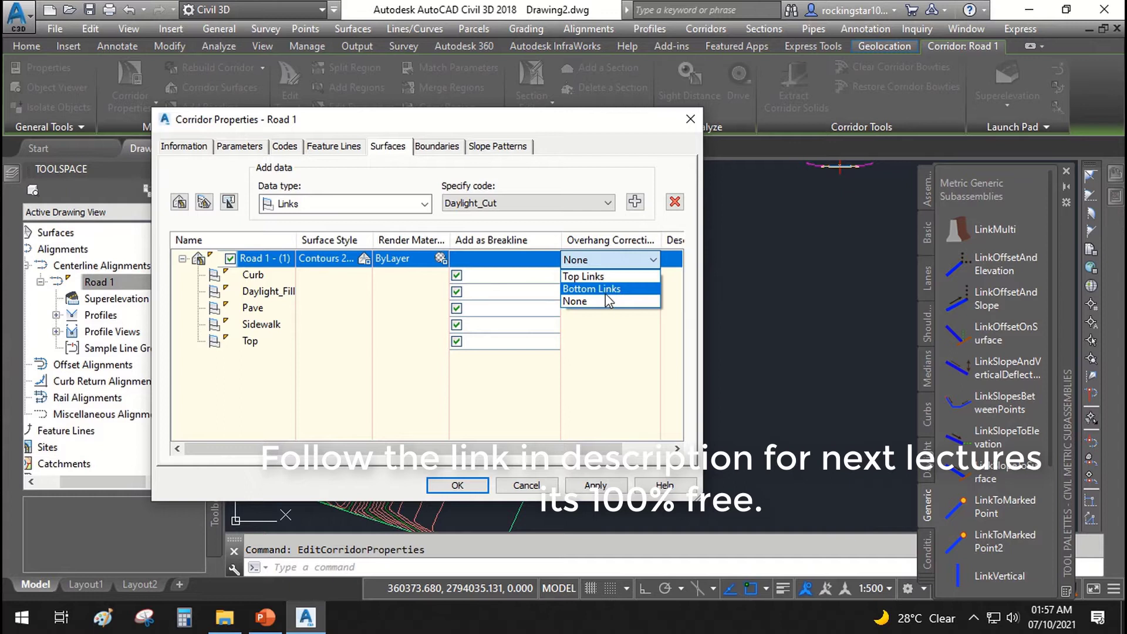
pyautogui.click(594, 279)
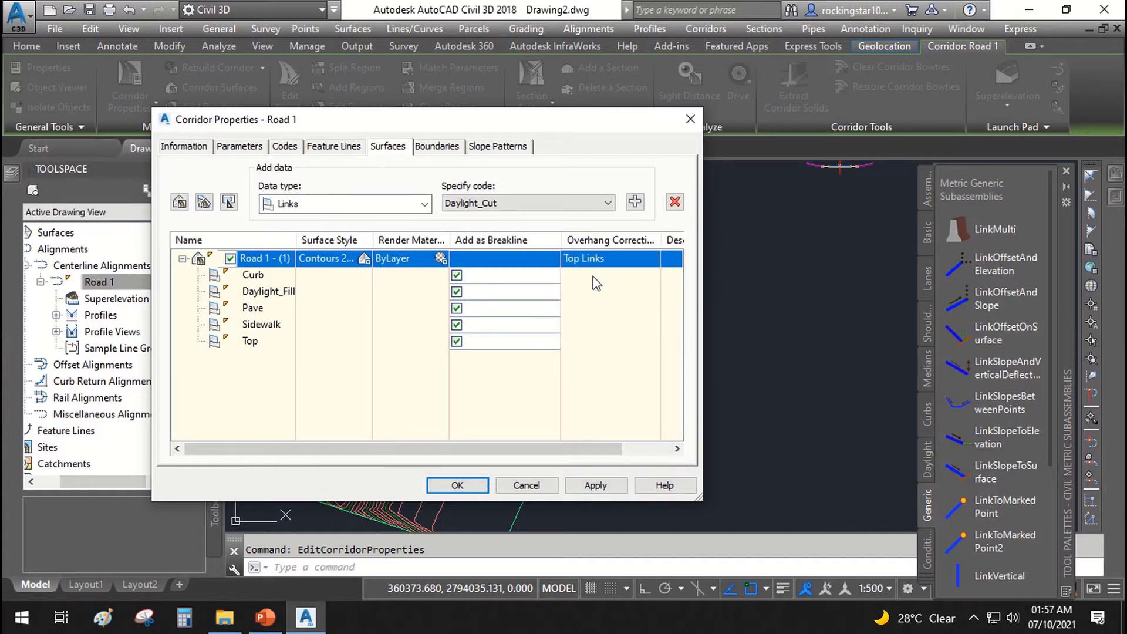
pyautogui.click(596, 486)
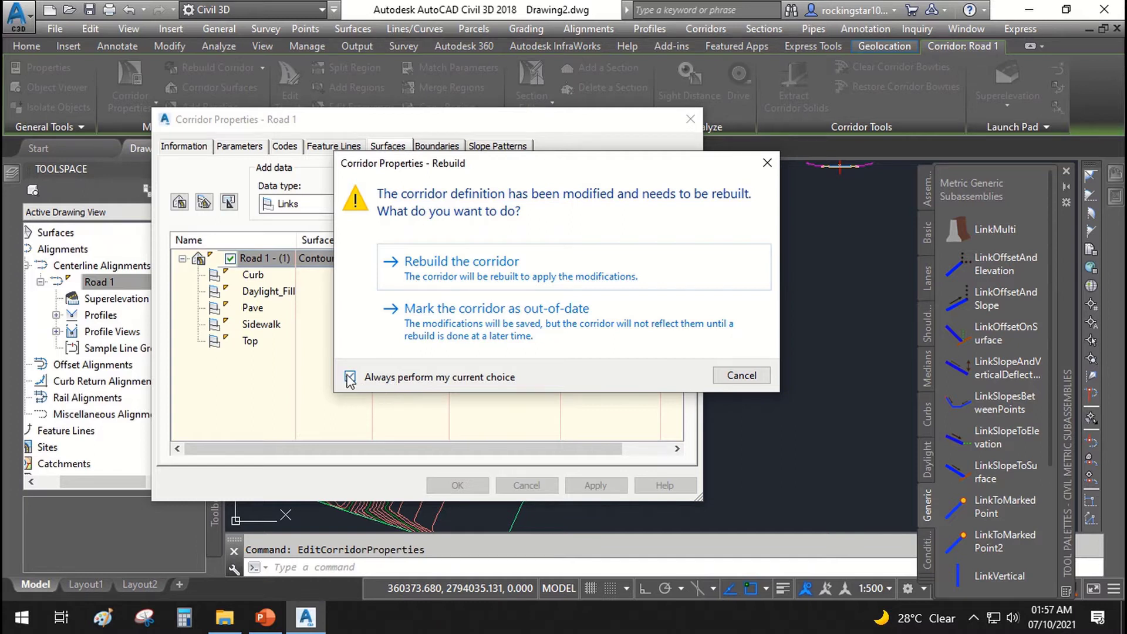
pyautogui.click(416, 279)
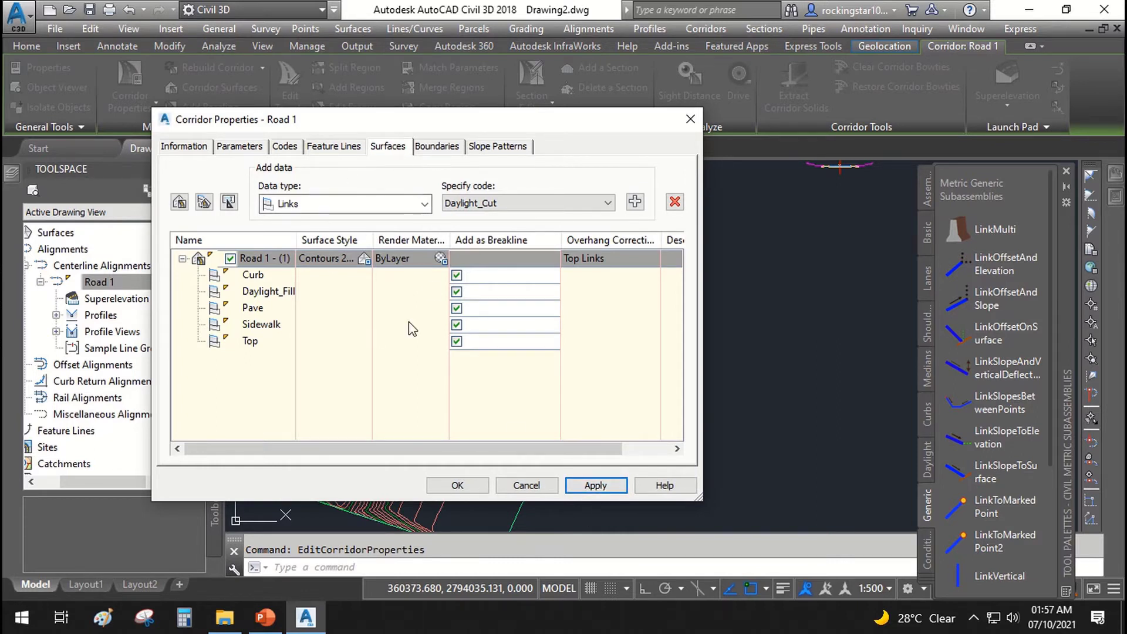
# Step: Set the corridor extents as the outer boundary of the Road 1 corridor surface and return to the surface definitions
pyautogui.click(435, 147)
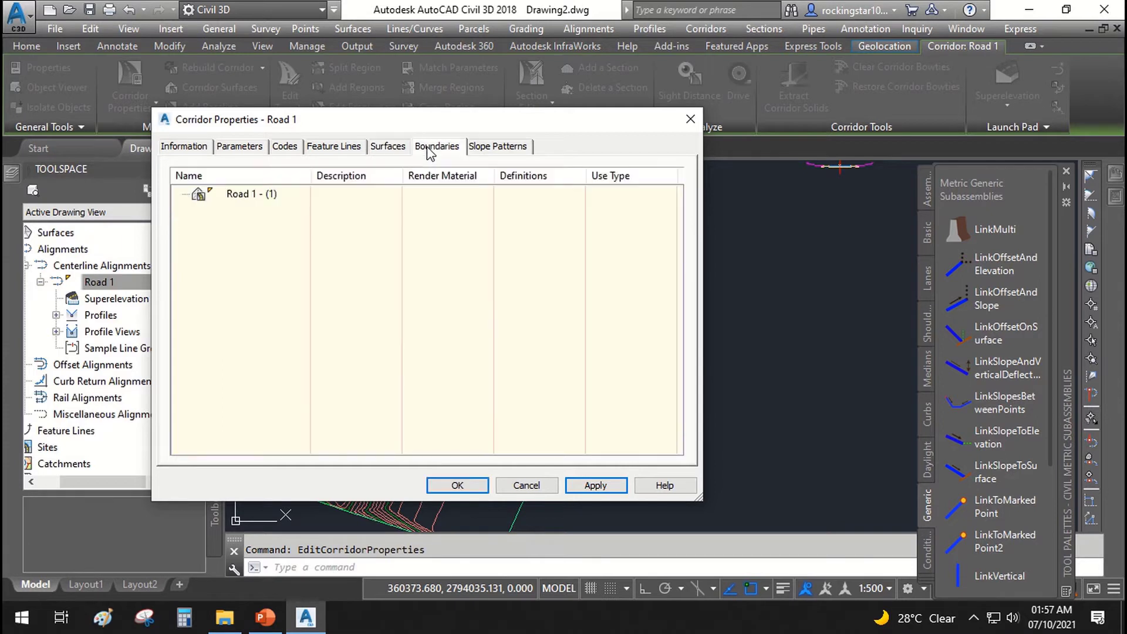
pyautogui.rightClick(229, 200)
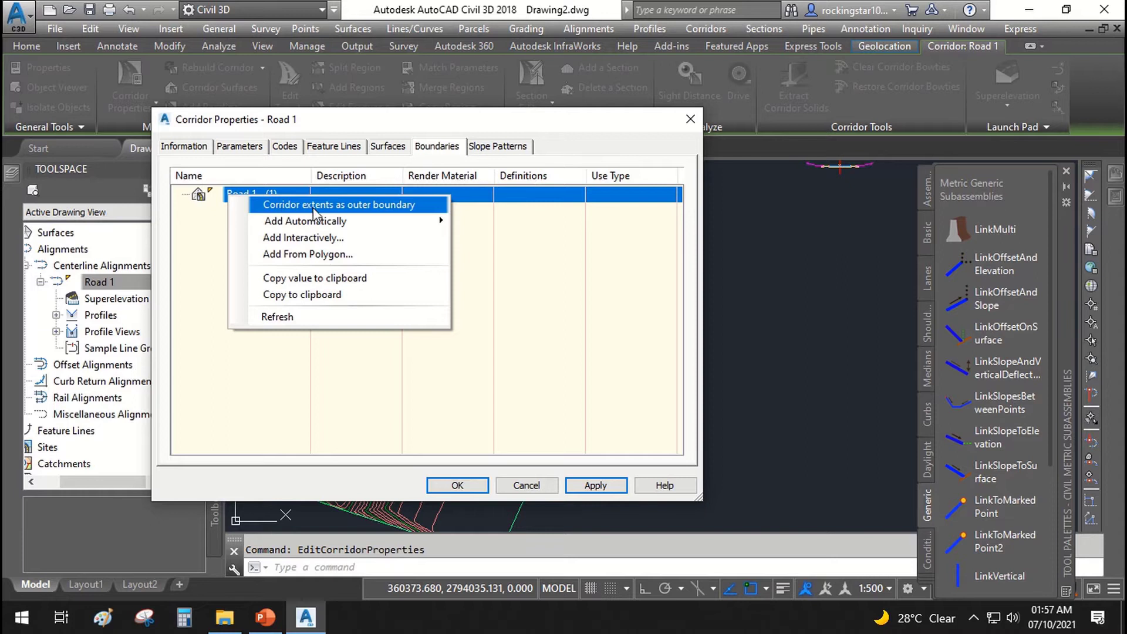
pyautogui.click(376, 206)
pyautogui.click(383, 147)
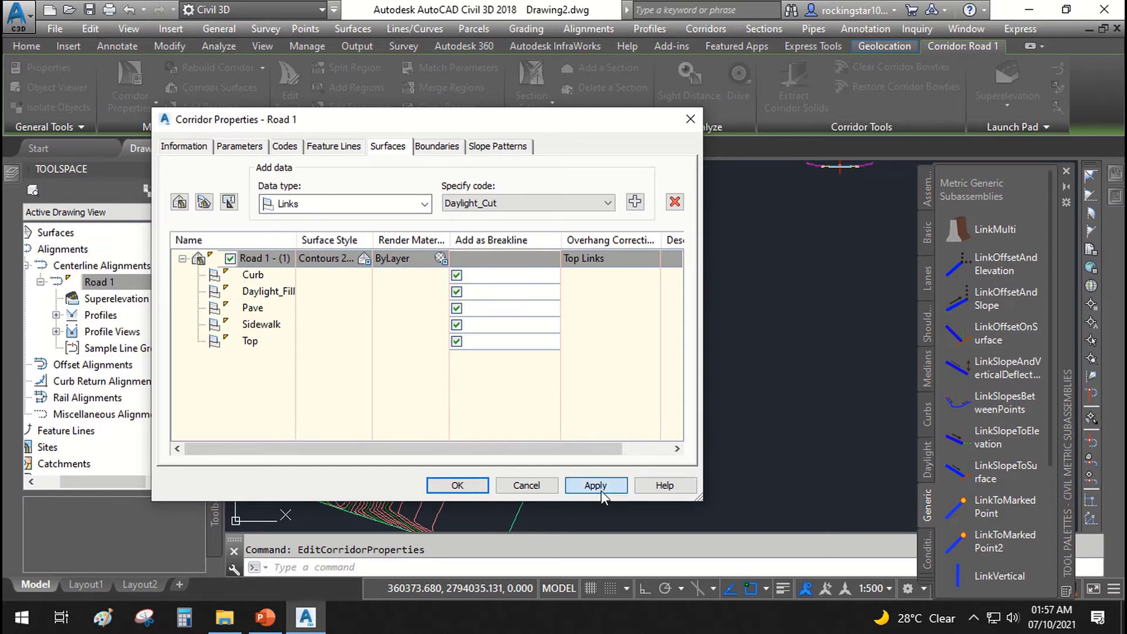
# Step: Accept the Road 1 corridor properties to finish the corridor surface definition
pyautogui.click(465, 491)
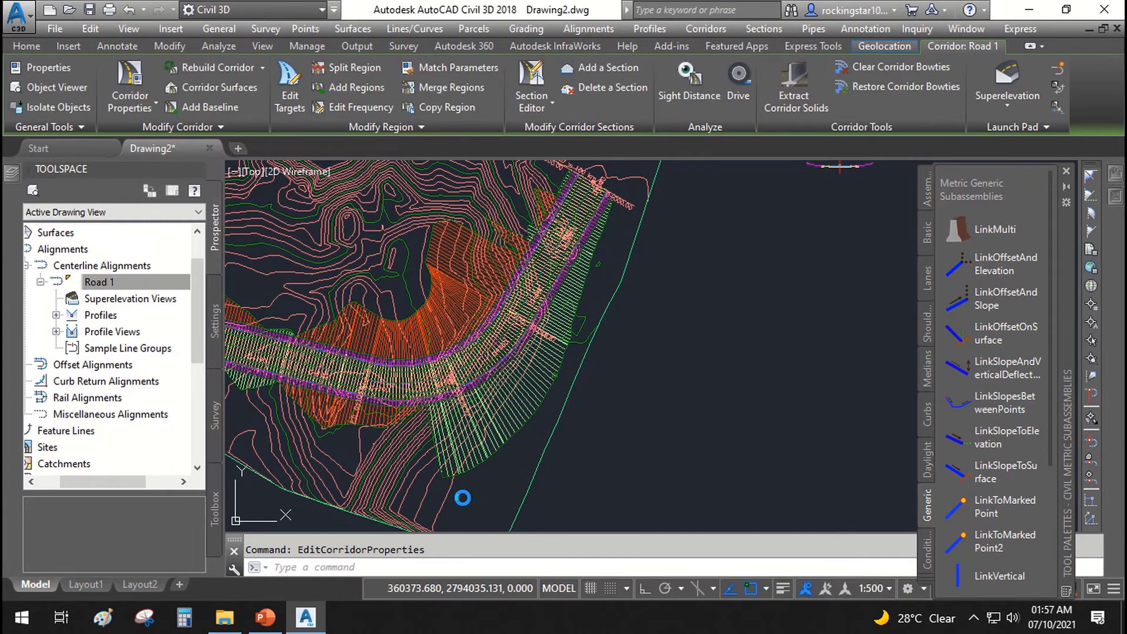
pyautogui.scroll(6, 460, 460)
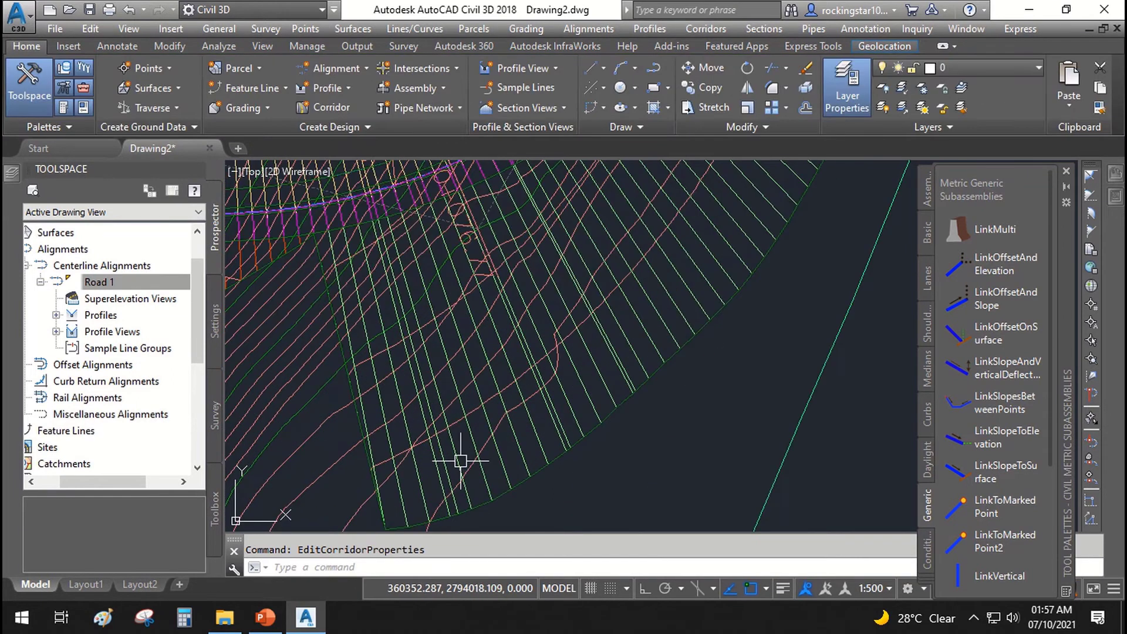
pyautogui.scroll(2, 503, 428)
pyautogui.click(496, 443)
pyautogui.scroll(-5, 455, 383)
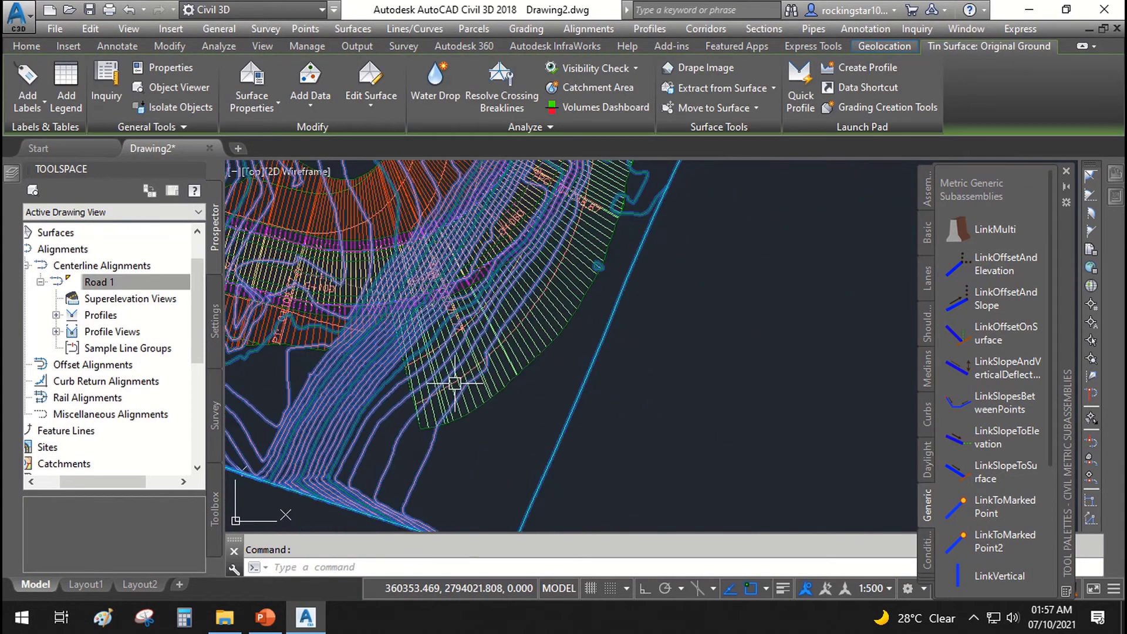
pyautogui.scroll(3, 454, 379)
pyautogui.scroll(3, 493, 383)
pyautogui.press('Escape')
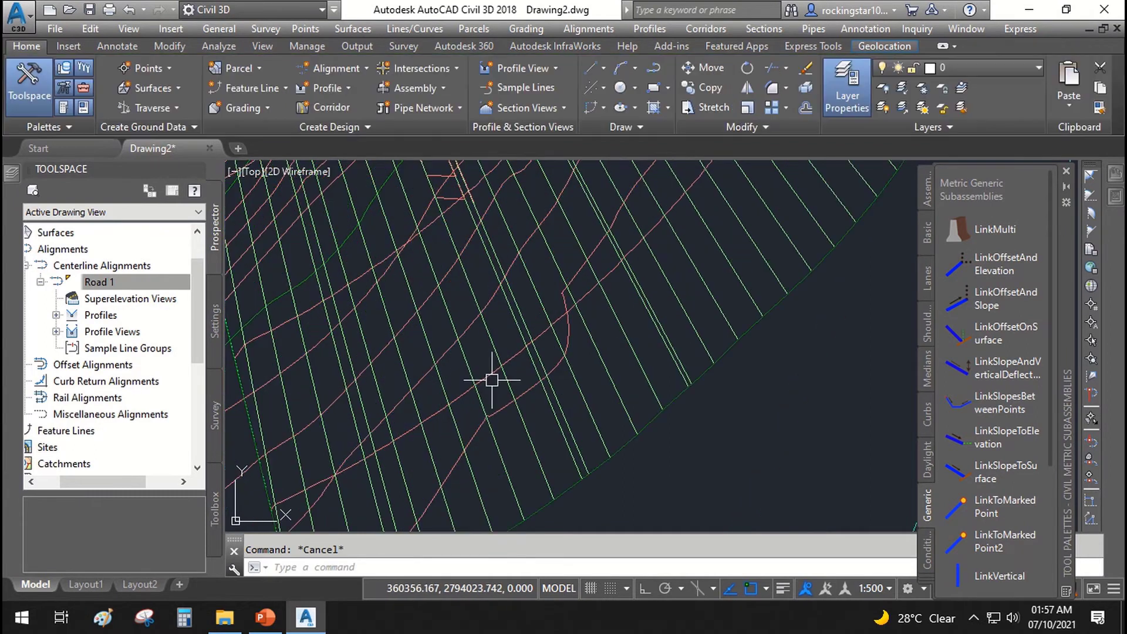
# Step: Select the Road 1 corridor surface in the plan and open it in the Object Viewer
pyautogui.scroll(-3, 492, 380)
pyautogui.click(460, 395)
pyautogui.scroll(-4, 477, 411)
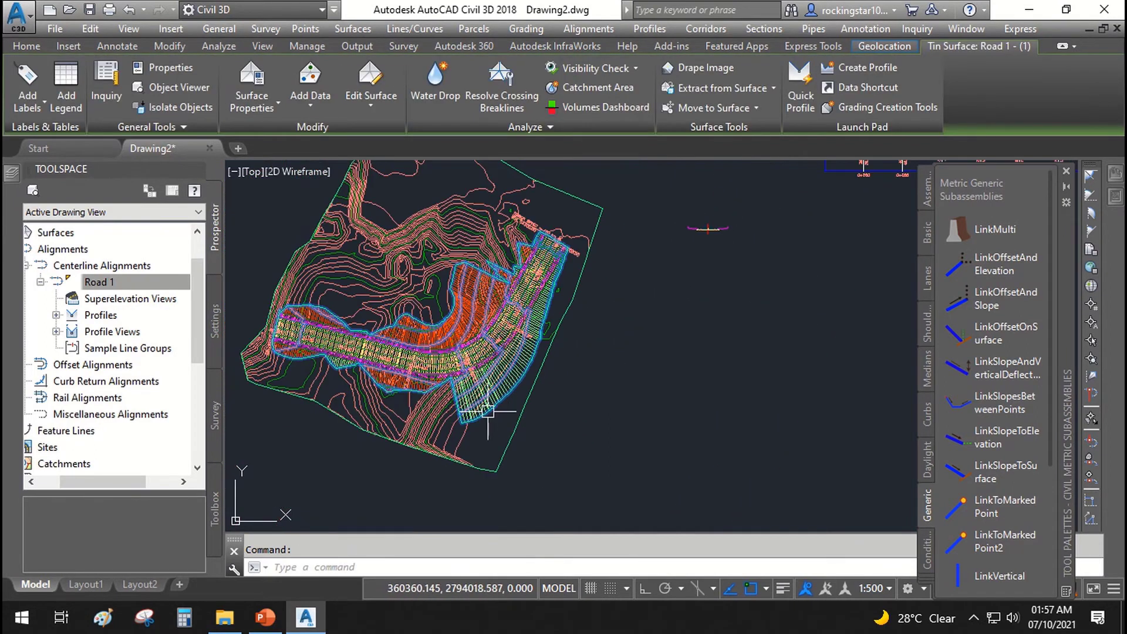
pyautogui.rightClick(475, 342)
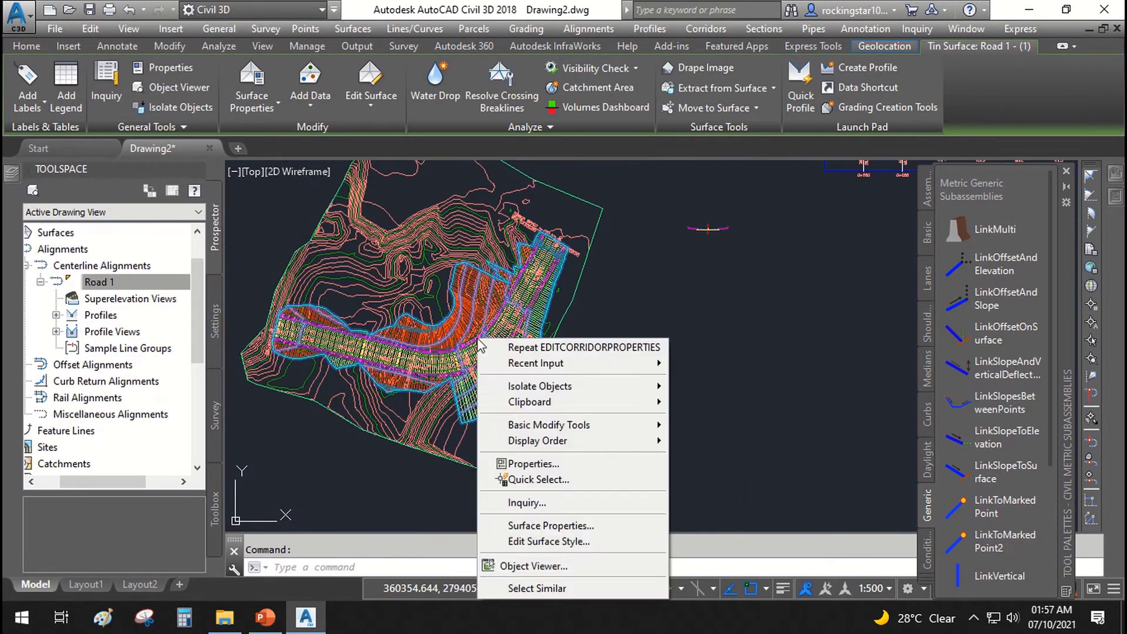
pyautogui.click(573, 572)
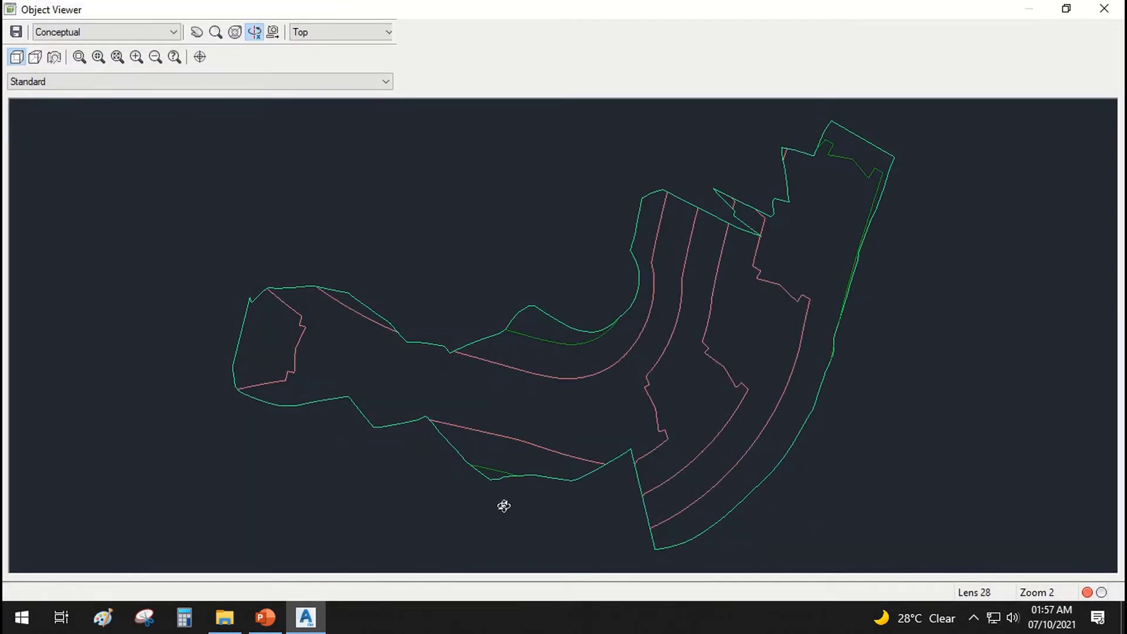
# Step: Examine the corridor surface's 3D shape and its road end from several angles, and leave the Object Viewer
pyautogui.moveTo(503, 506)
pyautogui.mouseDown()
pyautogui.moveTo(460, 352)
pyautogui.moveTo(538, 455)
pyautogui.moveTo(574, 380)
pyautogui.moveTo(400, 274)
pyautogui.moveTo(415, 337)
pyautogui.mouseUp()
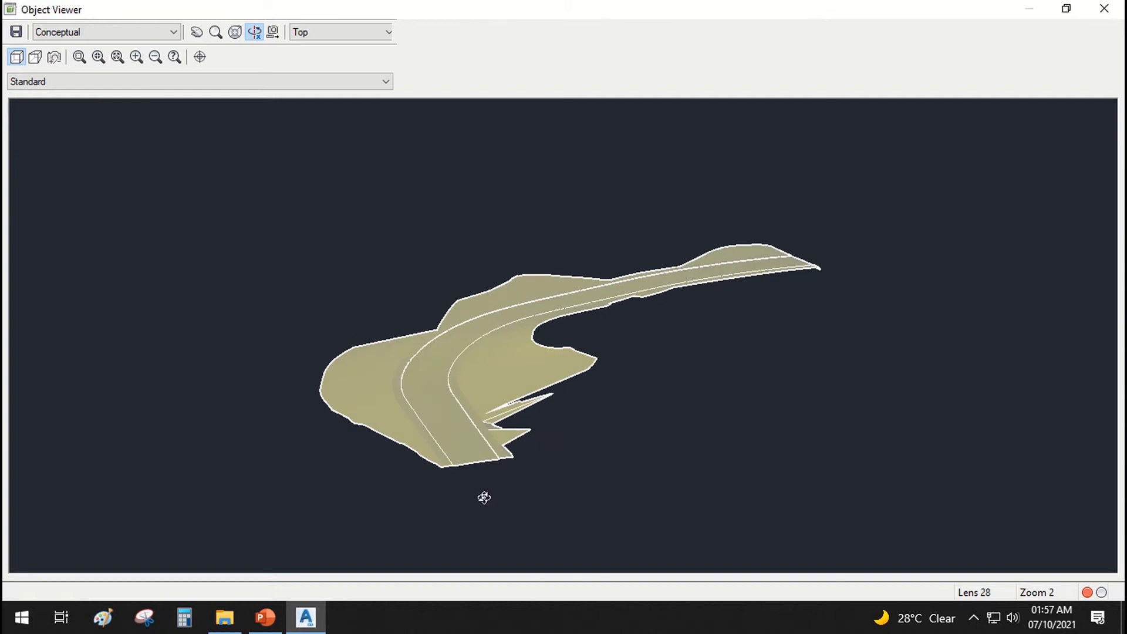
pyautogui.scroll(5, 486, 500)
pyautogui.moveTo(486, 500); pyautogui.dragTo(609, 326, button='middle')
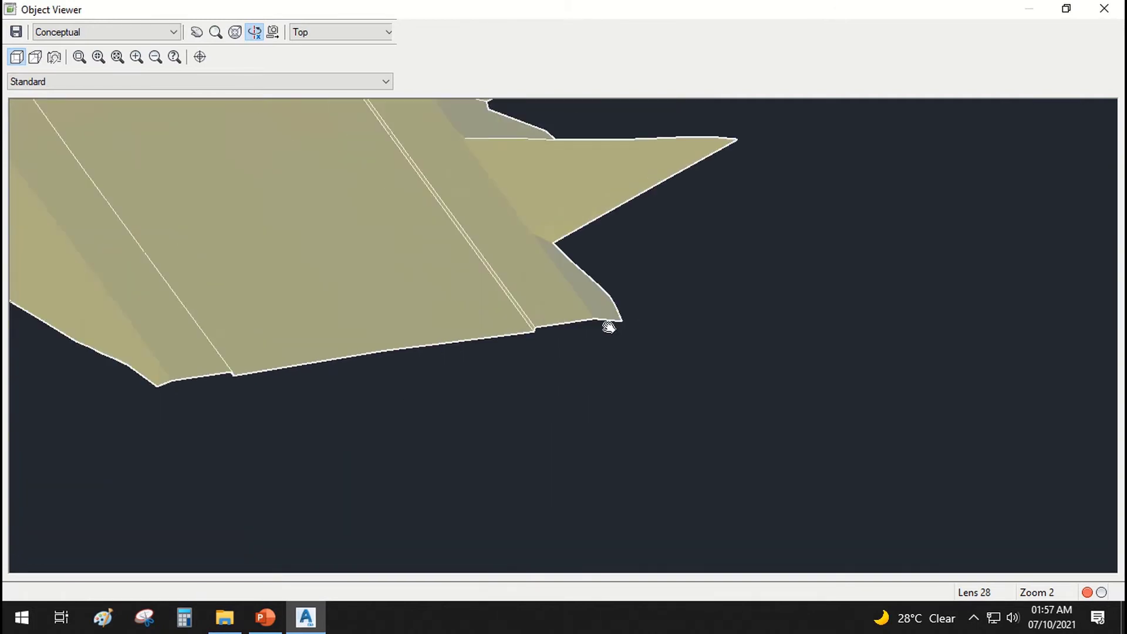
pyautogui.moveTo(608, 327)
pyautogui.mouseDown()
pyautogui.moveTo(460, 393)
pyautogui.moveTo(460, 417)
pyautogui.moveTo(496, 374)
pyautogui.moveTo(498, 440)
pyautogui.moveTo(530, 393)
pyautogui.moveTo(538, 347)
pyautogui.moveTo(689, 360)
pyautogui.moveTo(795, 305)
pyautogui.moveTo(701, 355)
pyautogui.moveTo(586, 395)
pyautogui.moveTo(556, 317)
pyautogui.moveTo(564, 299)
pyautogui.moveTo(627, 385)
pyautogui.moveTo(581, 428)
pyautogui.moveTo(418, 422)
pyautogui.moveTo(582, 428)
pyautogui.moveTo(623, 488)
pyautogui.moveTo(621, 430)
pyautogui.moveTo(649, 357)
pyautogui.moveTo(702, 369)
pyautogui.moveTo(483, 368)
pyautogui.moveTo(586, 382)
pyautogui.moveTo(570, 404)
pyautogui.mouseUp()
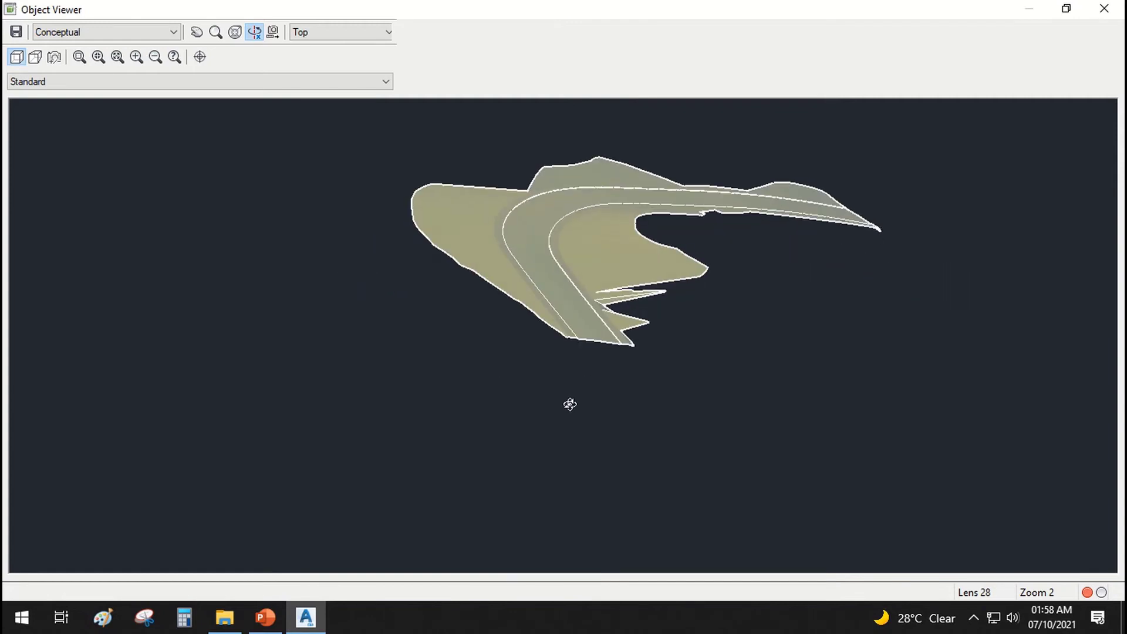
pyautogui.press('Escape')
pyautogui.click(716, 439)
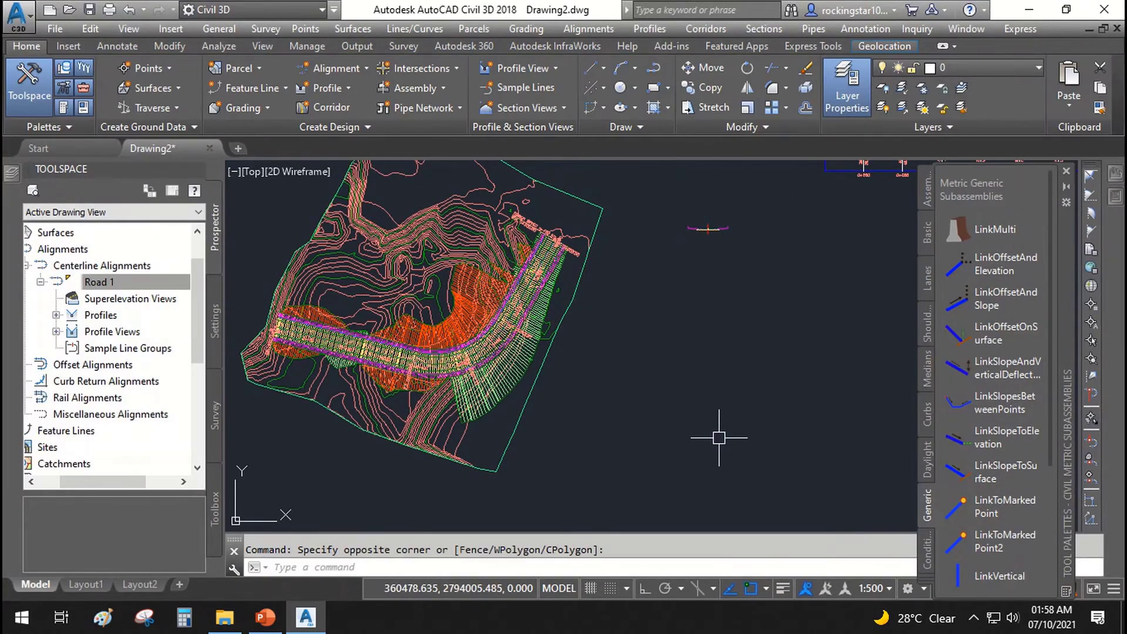
# Step: Divide the model space into three viewports using the standard Three: Right arrangement
pyautogui.click(129, 28)
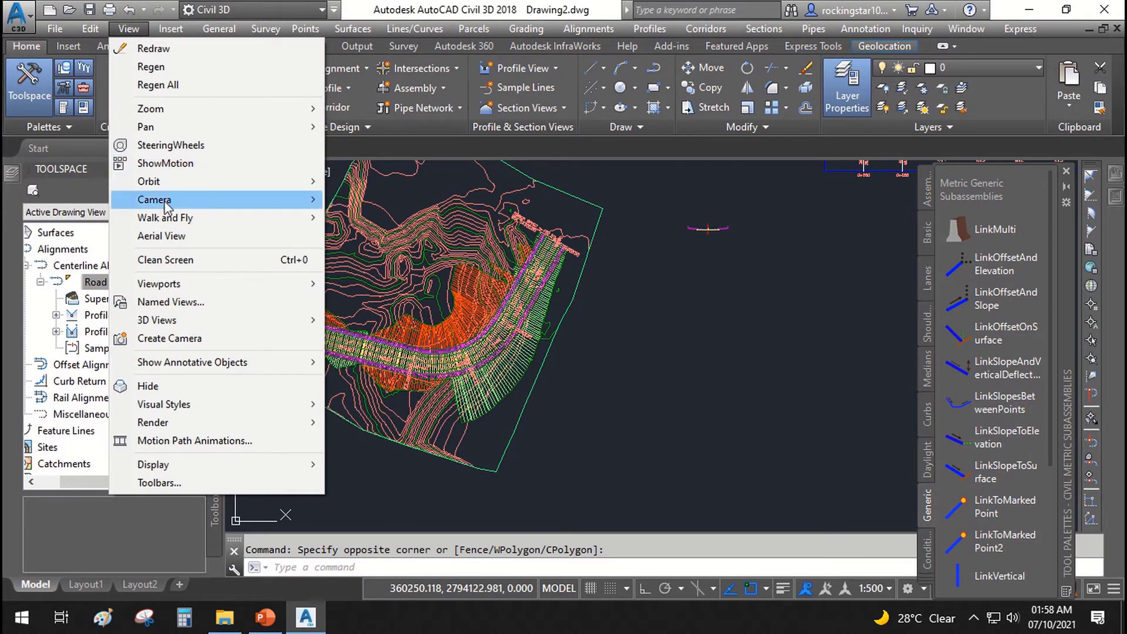
pyautogui.moveTo(182, 287)
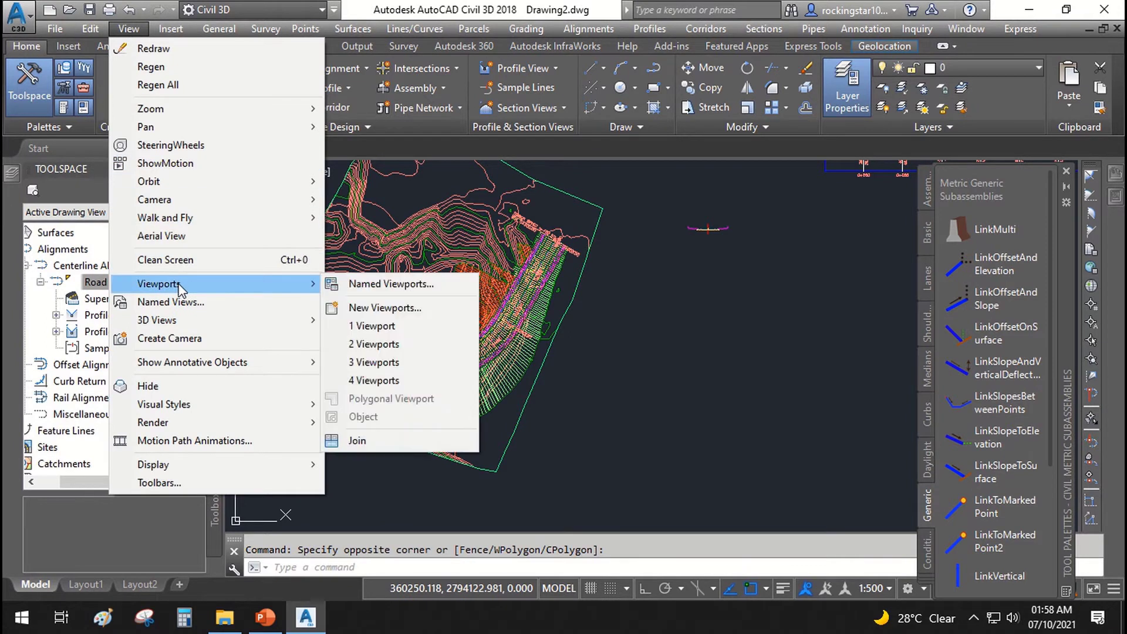
pyautogui.click(407, 290)
pyautogui.click(393, 147)
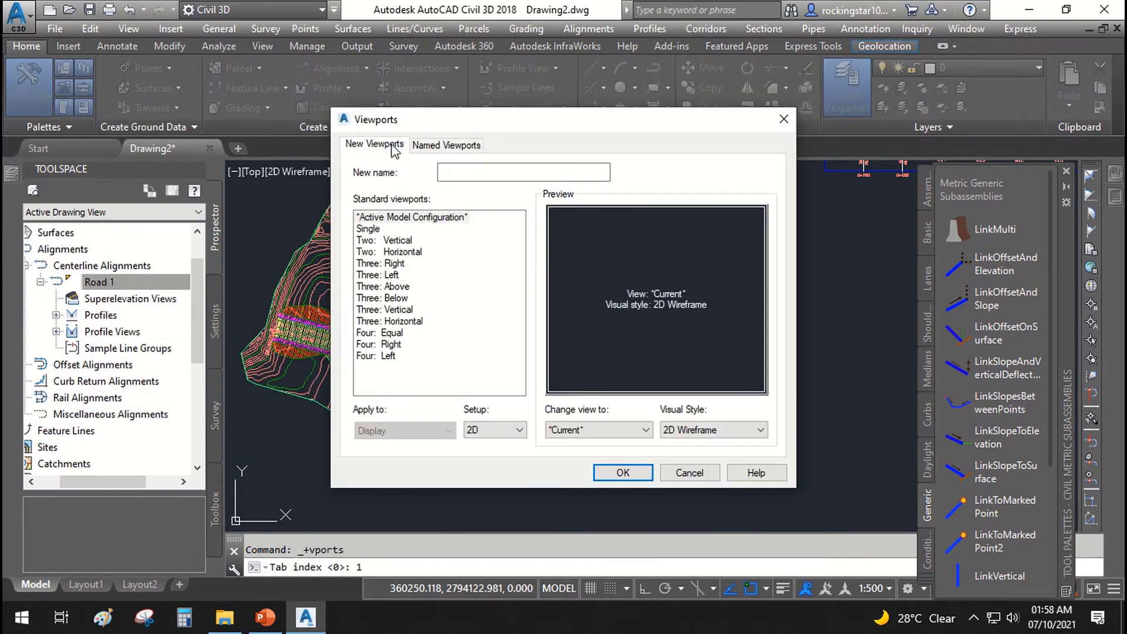
pyautogui.click(393, 264)
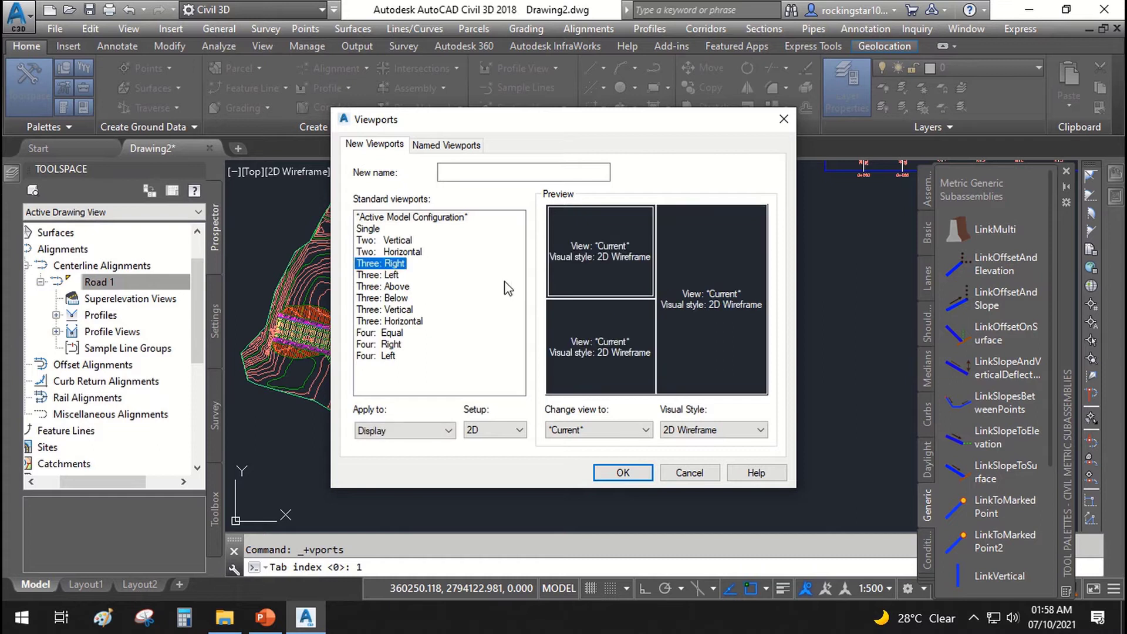
pyautogui.click(639, 476)
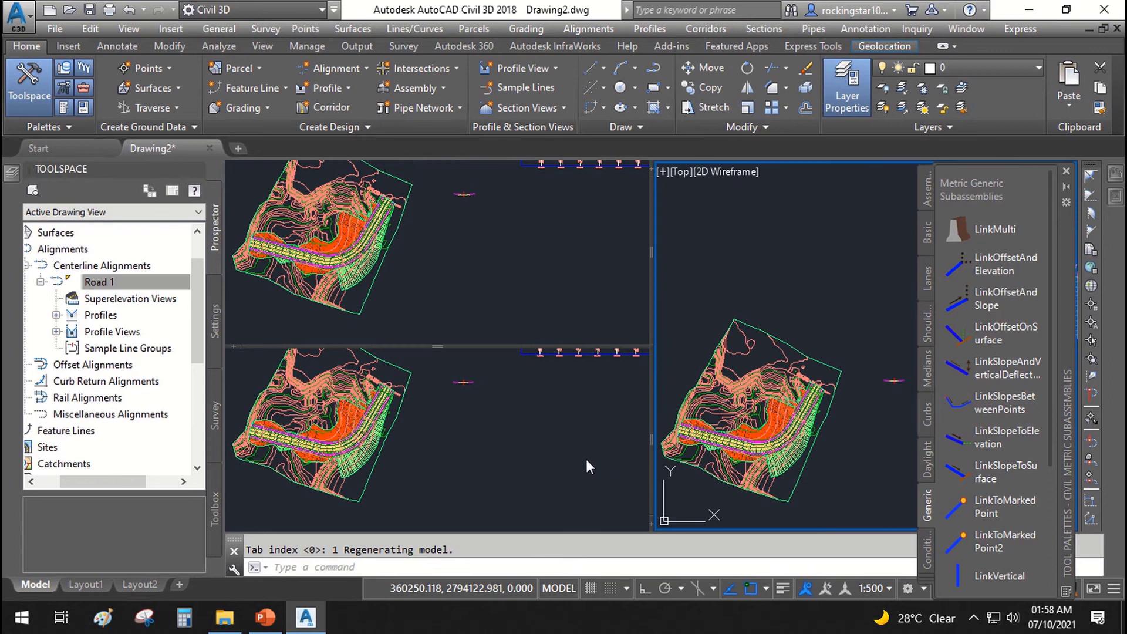
# Step: Frame the Road 1 profile view in the large viewport and close the subassembly tool palettes
pyautogui.click(728, 273)
pyautogui.scroll(-5, 755, 317)
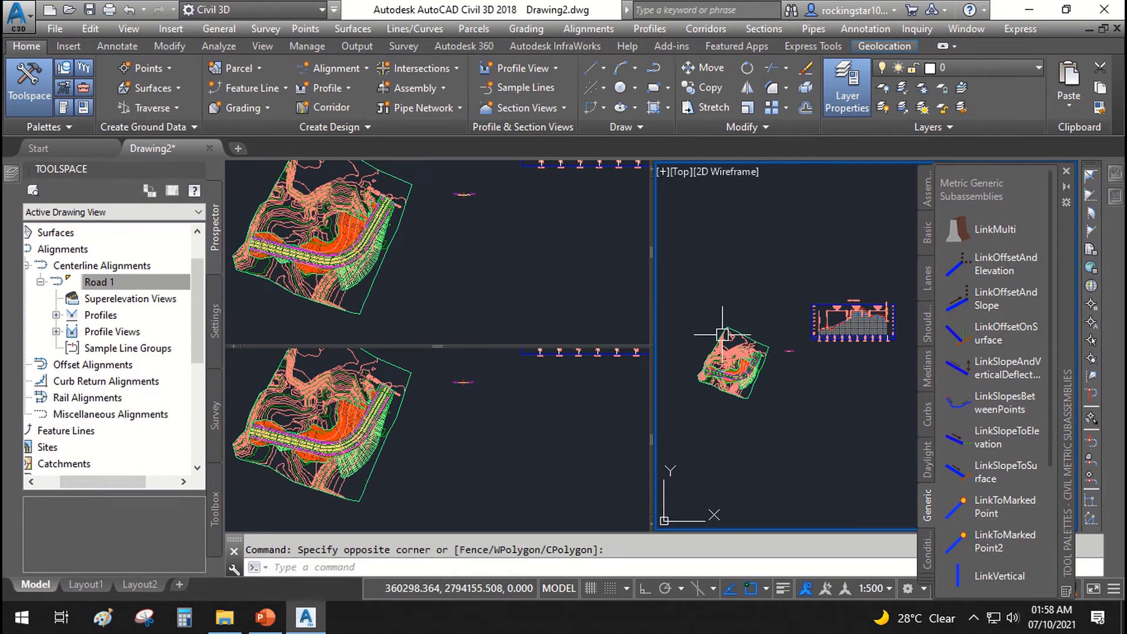
pyautogui.scroll(10, 889, 345)
pyautogui.scroll(2, 799, 299)
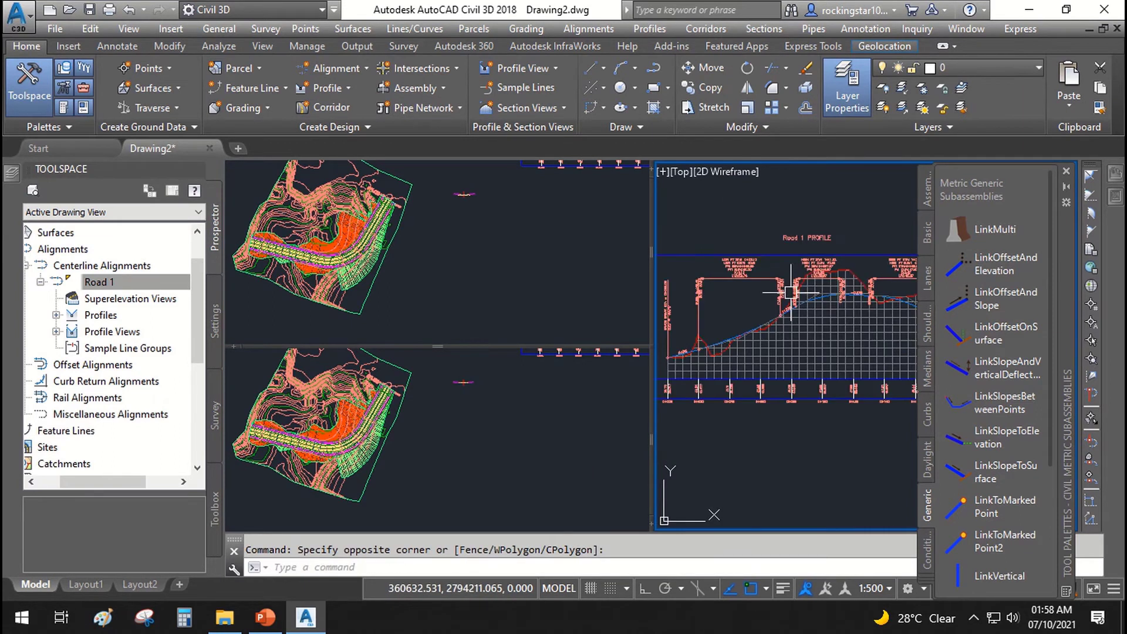
pyautogui.click(1066, 171)
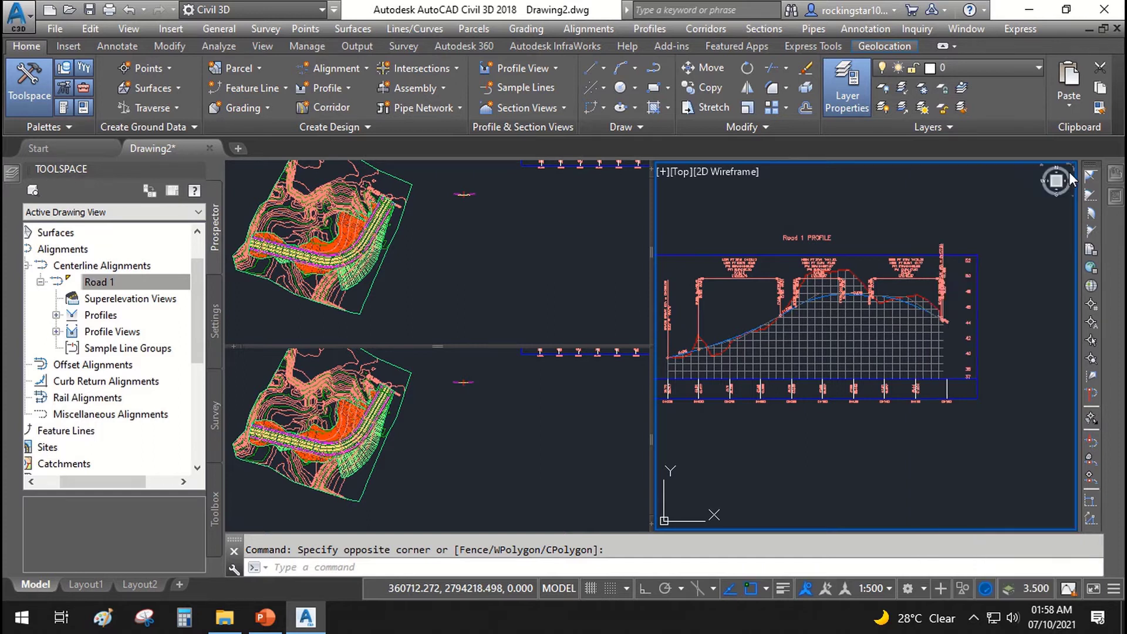
pyautogui.moveTo(804, 353); pyautogui.dragTo(850, 352, button='middle')
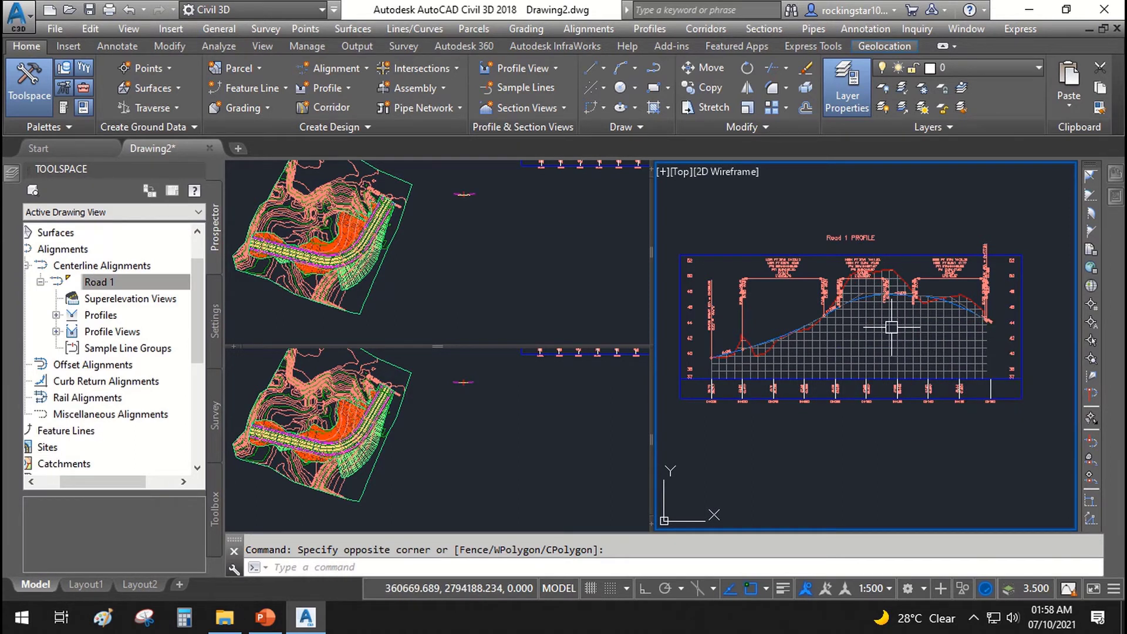
# Step: Frame the road assembly in the upper small viewport and the corridor plan in the lower one
pyautogui.click(417, 301)
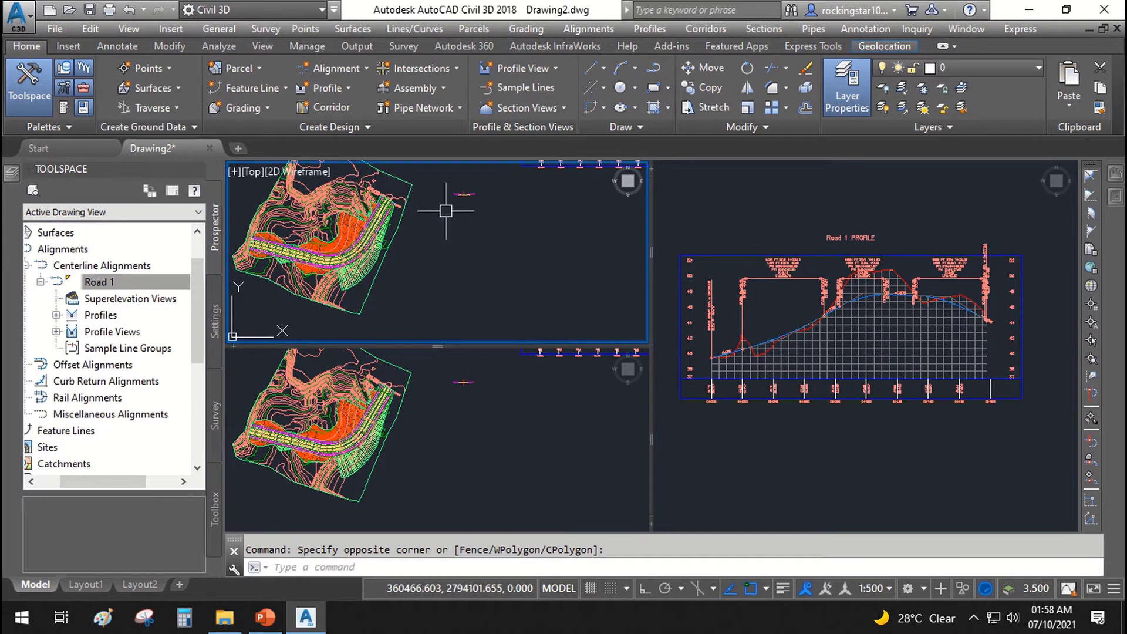
pyautogui.moveTo(447, 212)
pyautogui.mouseDown(button='middle')
pyautogui.moveTo(529, 246)
pyautogui.moveTo(509, 266)
pyautogui.moveTo(457, 243)
pyautogui.mouseUp(button='middle')
pyautogui.scroll(15, 515, 258)
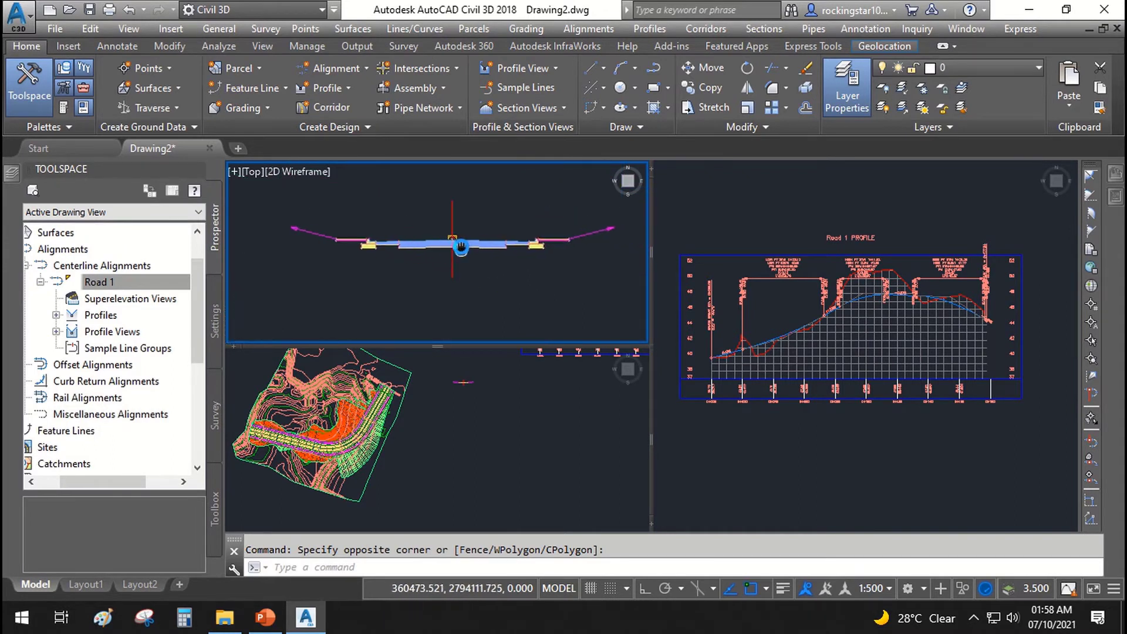
pyautogui.click(433, 479)
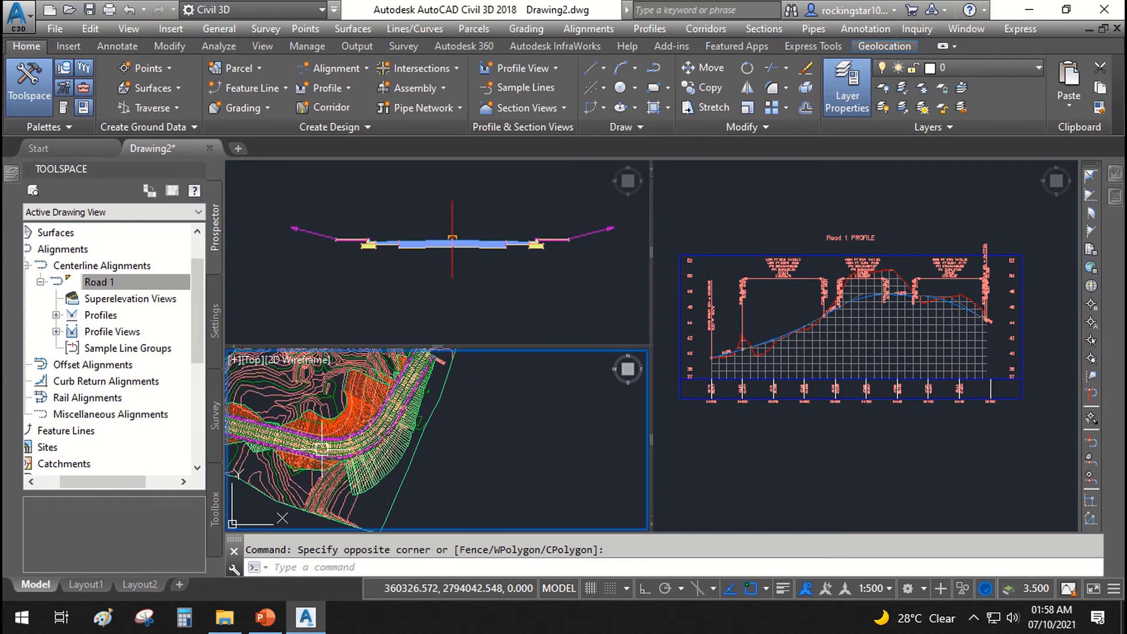
pyautogui.scroll(4, 436, 460)
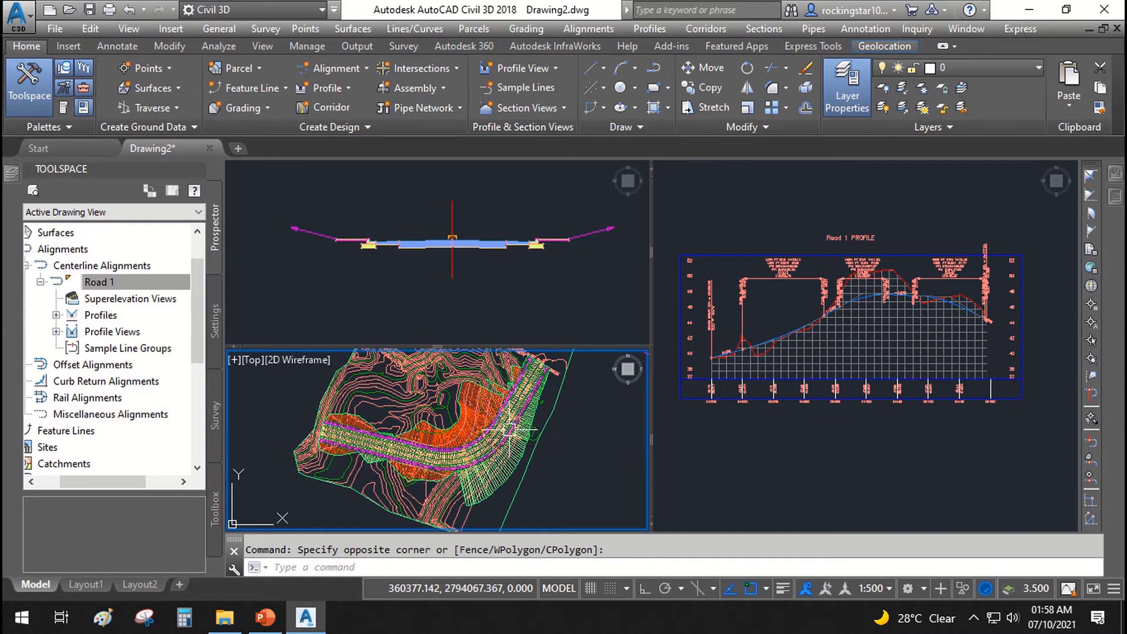
# Step: Set the width of the assembly's right-side BasicLane subassembly to 5 m and return to the corridor plan viewport
pyautogui.click(770, 325)
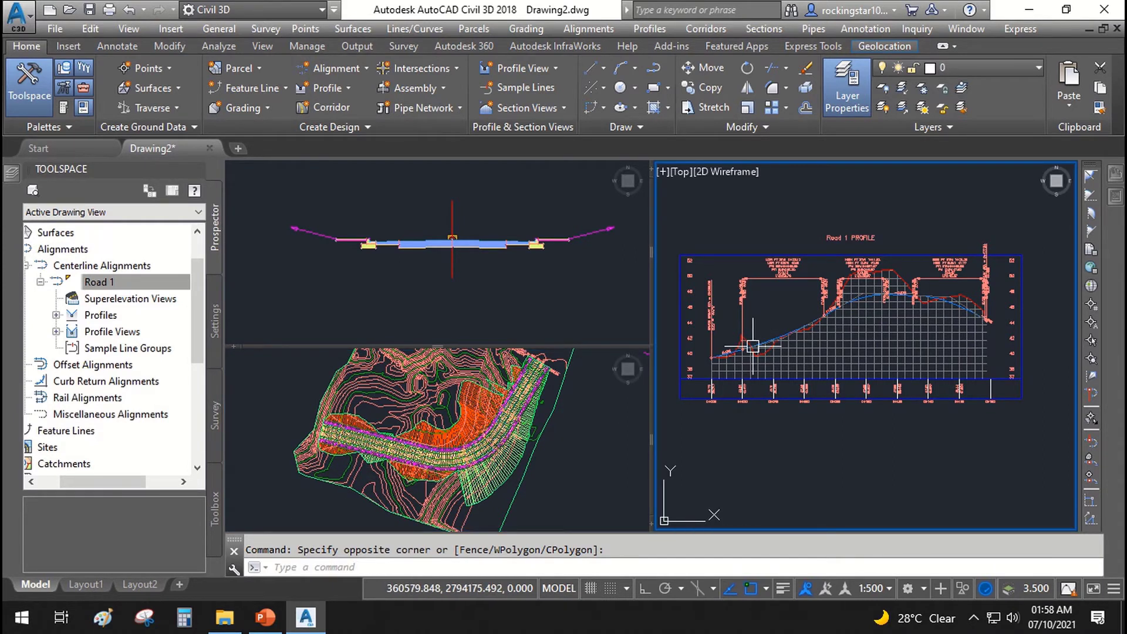
pyautogui.click(510, 297)
pyautogui.scroll(3, 474, 238)
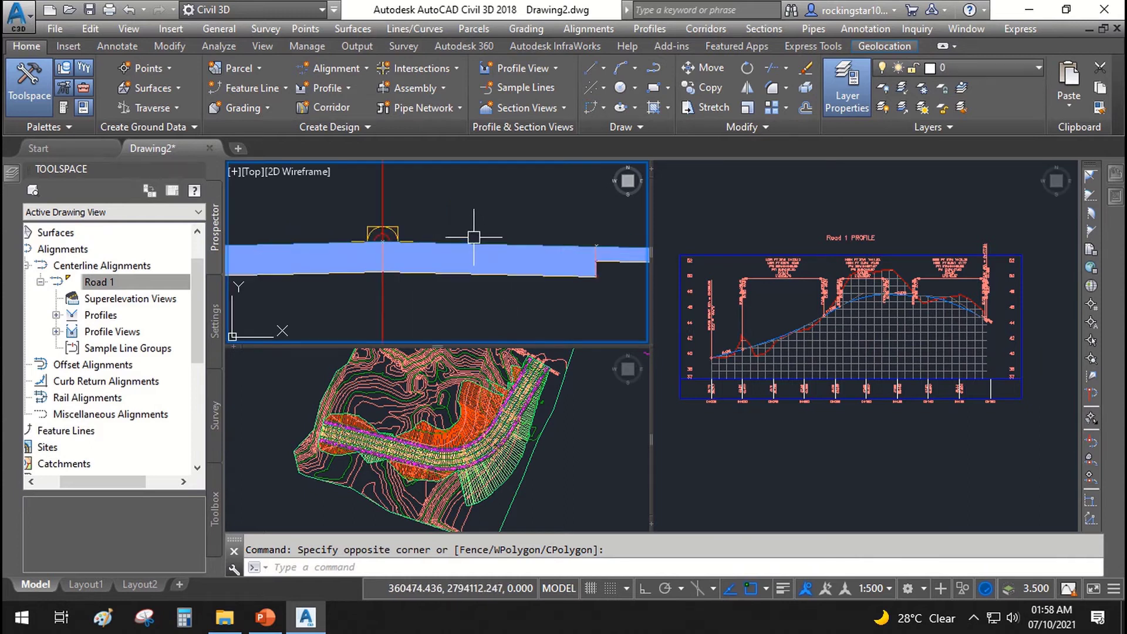
pyautogui.click(412, 268)
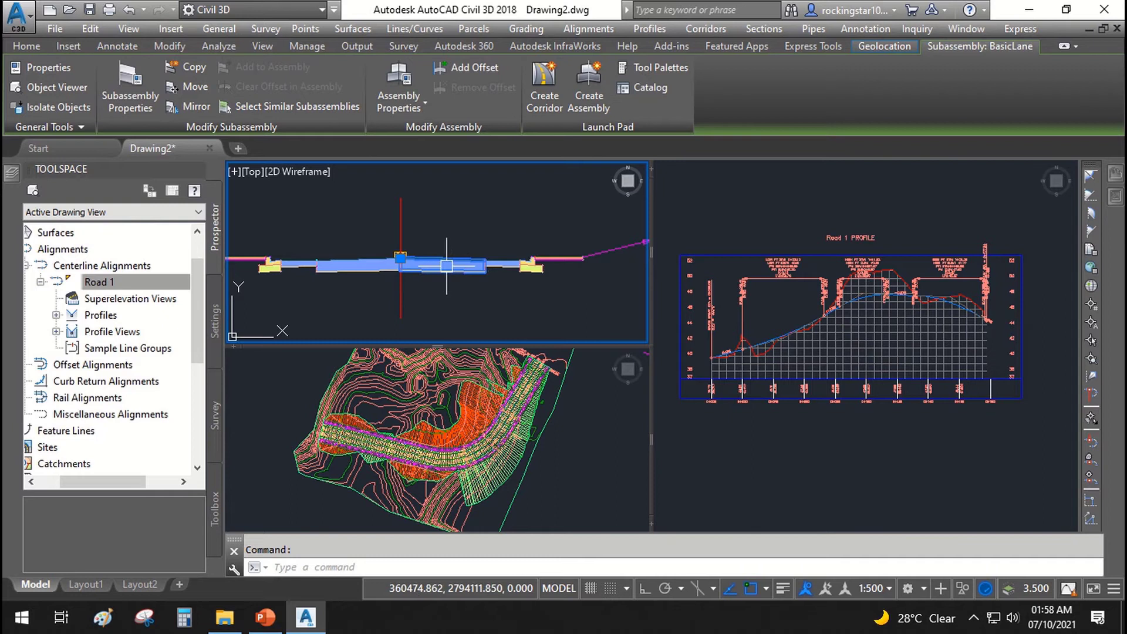
pyautogui.moveTo(1119, 198)
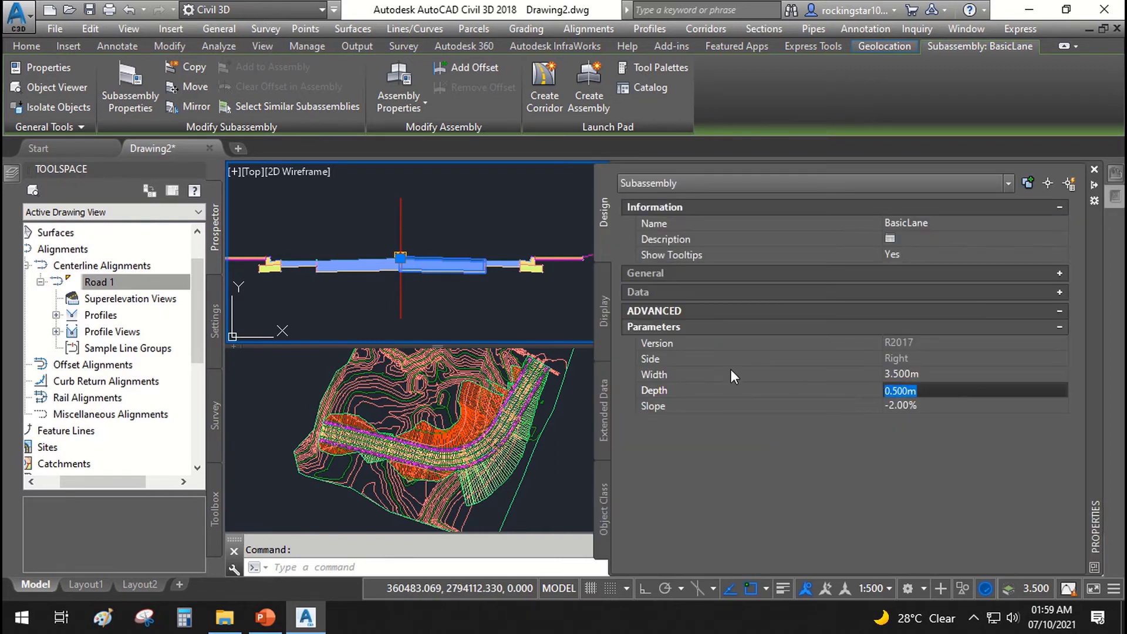
pyautogui.click(847, 376)
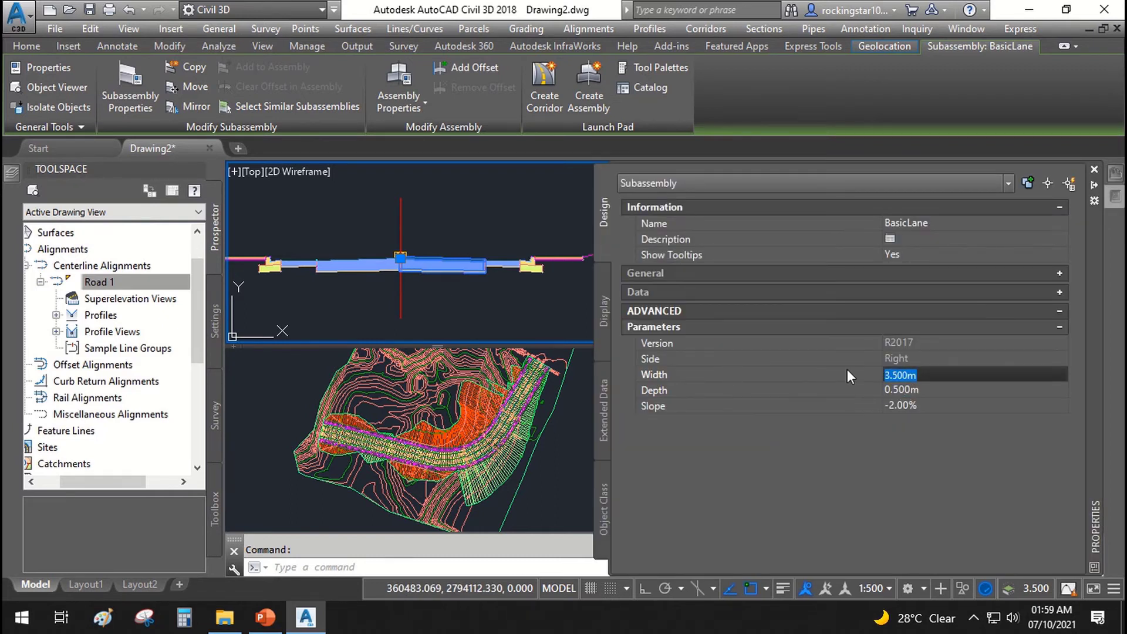
pyautogui.write('5')
pyautogui.click(773, 385)
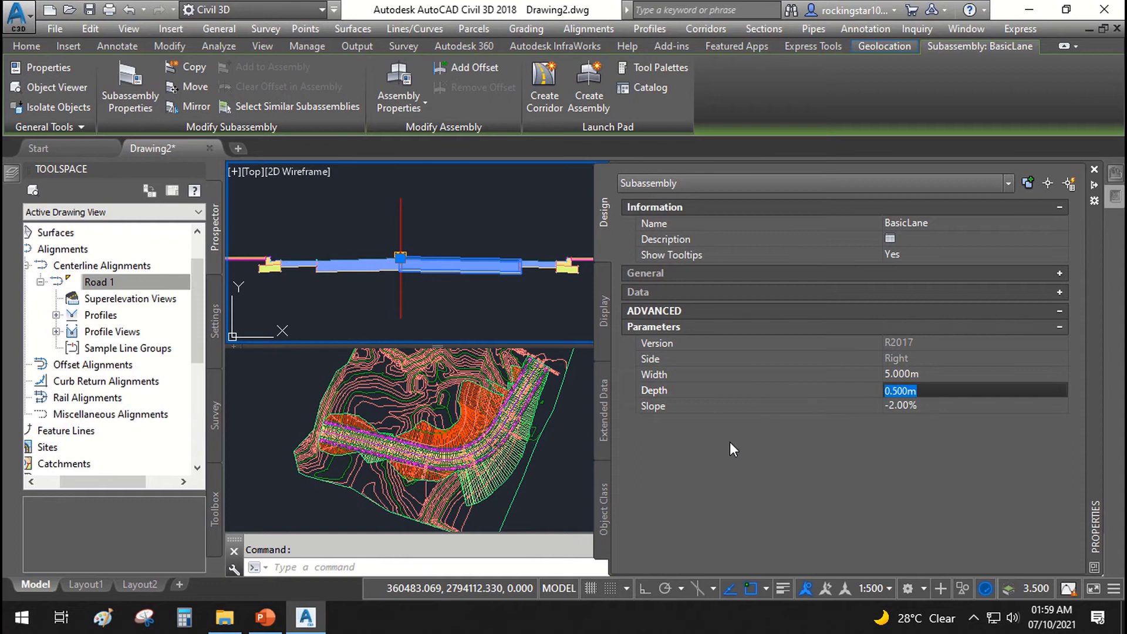
pyautogui.hotkey('ctrl', '1')
pyautogui.click(539, 458)
pyautogui.scroll(5, 540, 411)
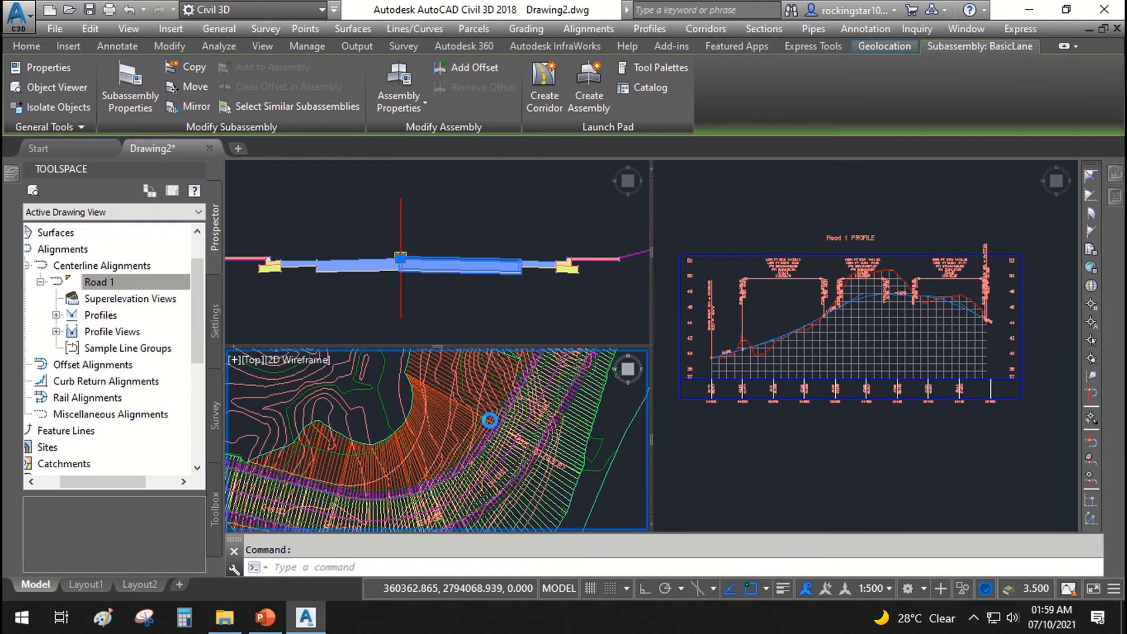
pyautogui.click(540, 402)
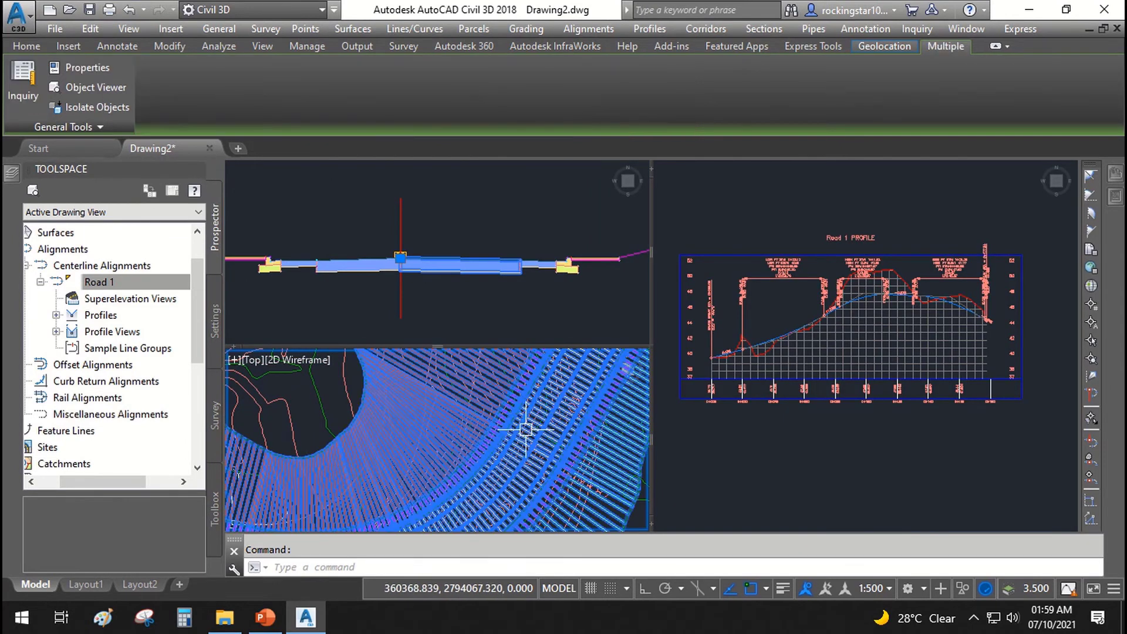
pyautogui.rightClick(527, 429)
pyautogui.press('Escape')
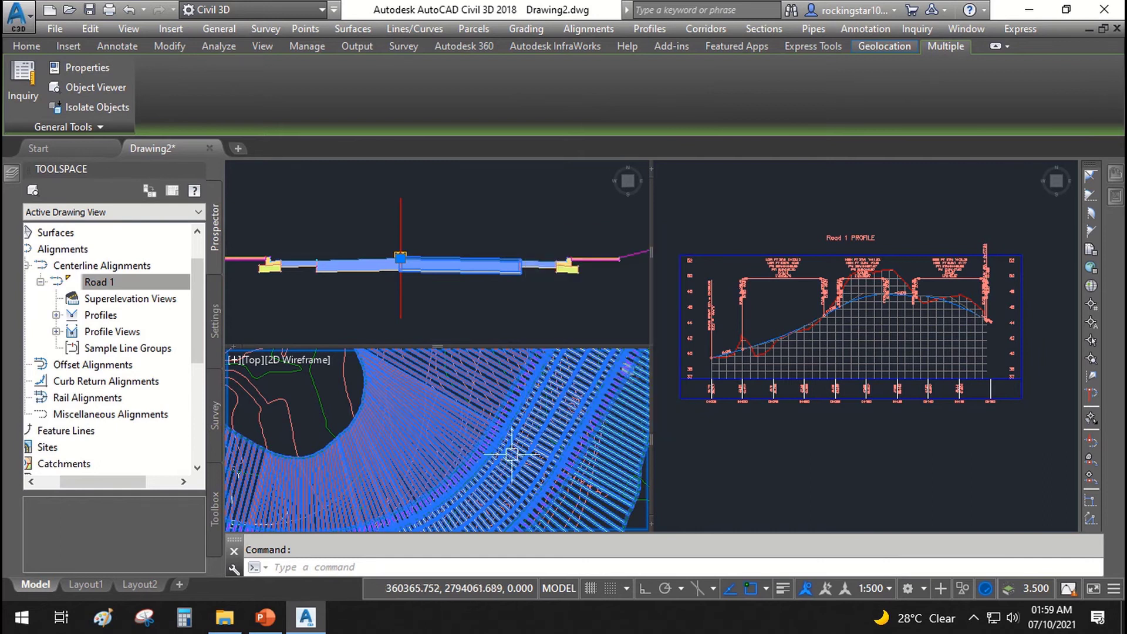
pyautogui.press('Escape')
# Step: Rebuild the Road 1 corridor from the plan viewport to apply the changed lane width
pyautogui.scroll(5, 528, 434)
pyautogui.click(535, 427)
pyautogui.rightClick(529, 435)
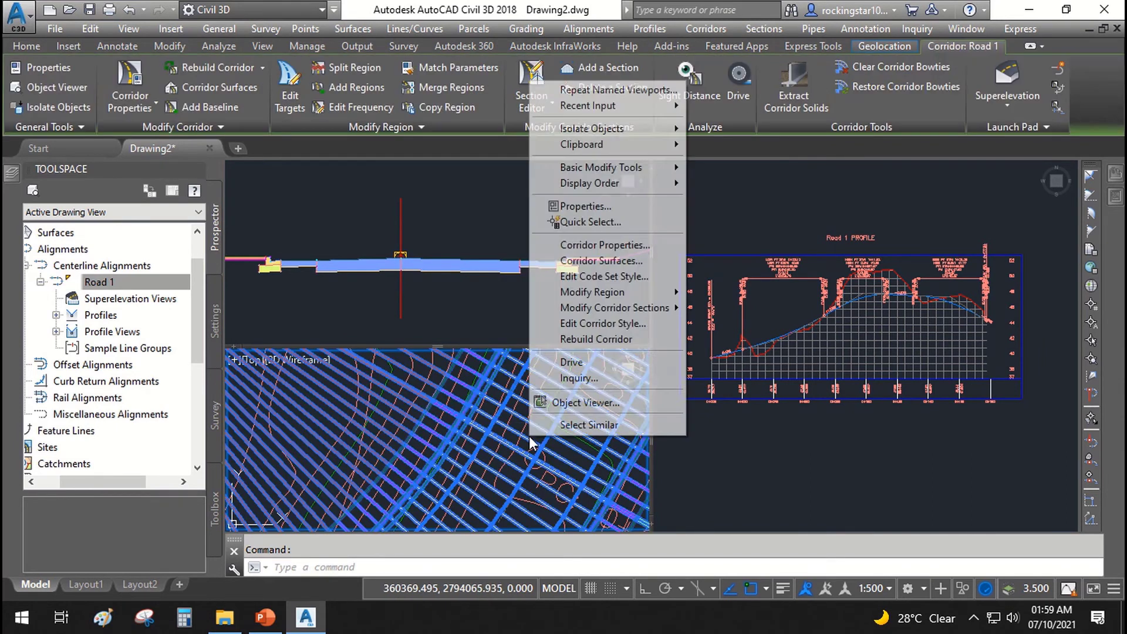
pyautogui.click(623, 343)
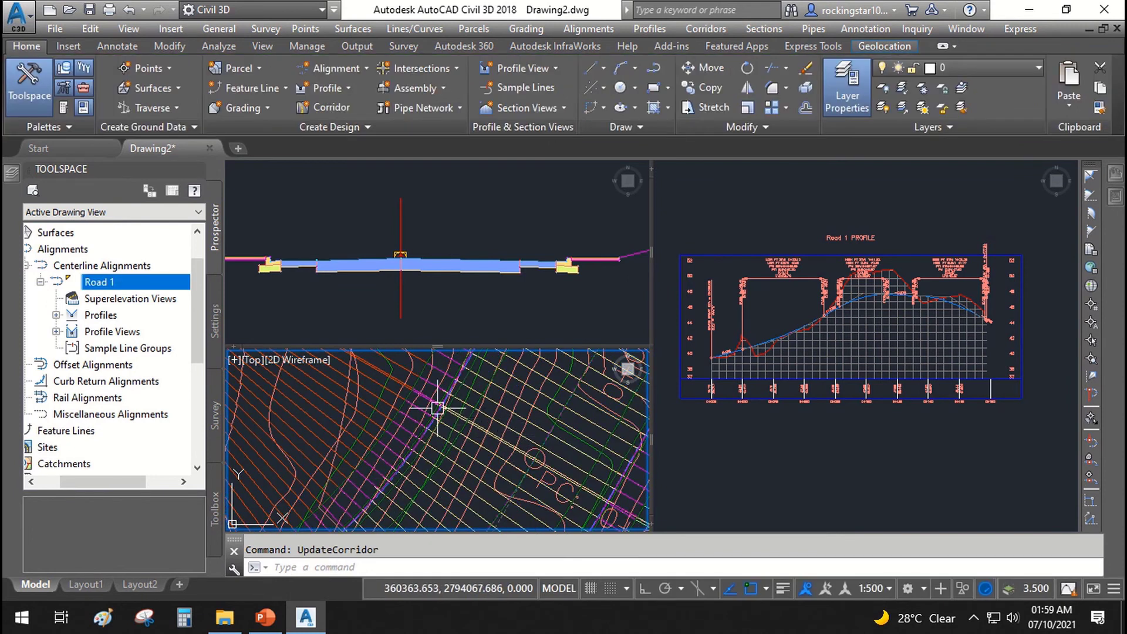
# Step: Examine the rebuilt corridor along the road curve and frame the whole site in the plan viewport
pyautogui.scroll(-5, 469, 431)
pyautogui.scroll(4, 360, 482)
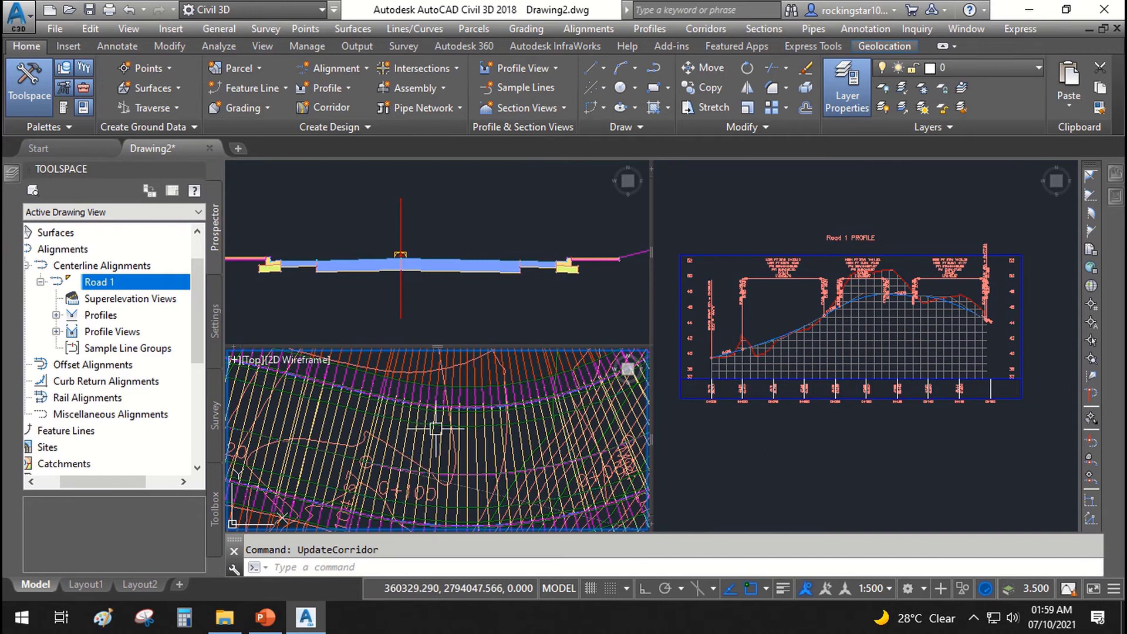
pyautogui.scroll(-3, 436, 429)
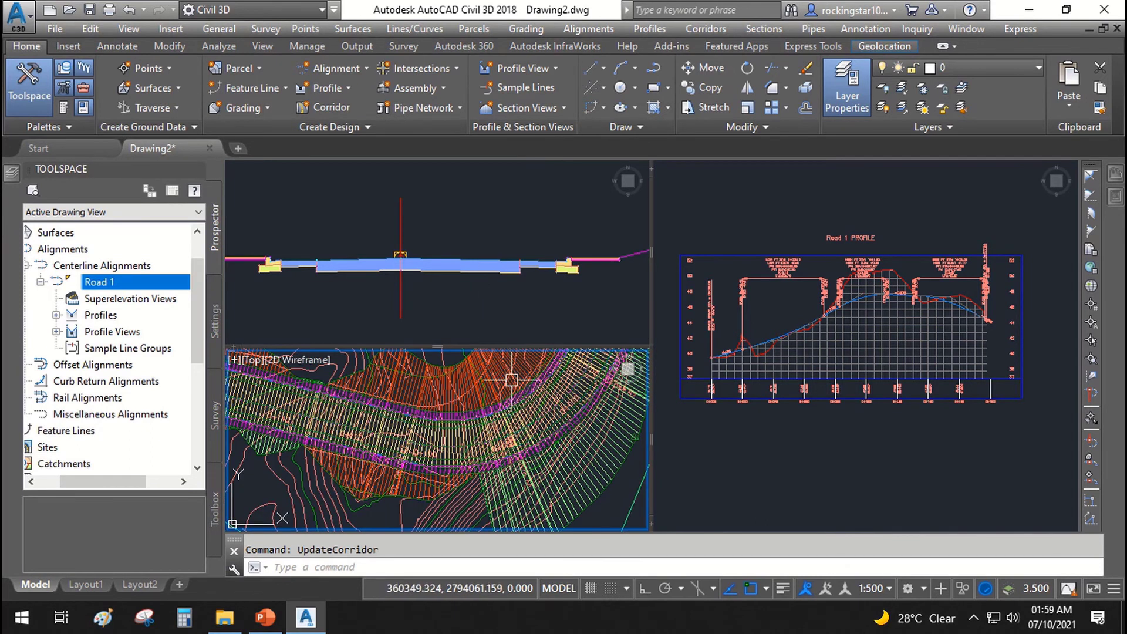
pyautogui.scroll(-4, 458, 403)
pyautogui.moveTo(458, 402); pyautogui.dragTo(436, 436, button='middle')
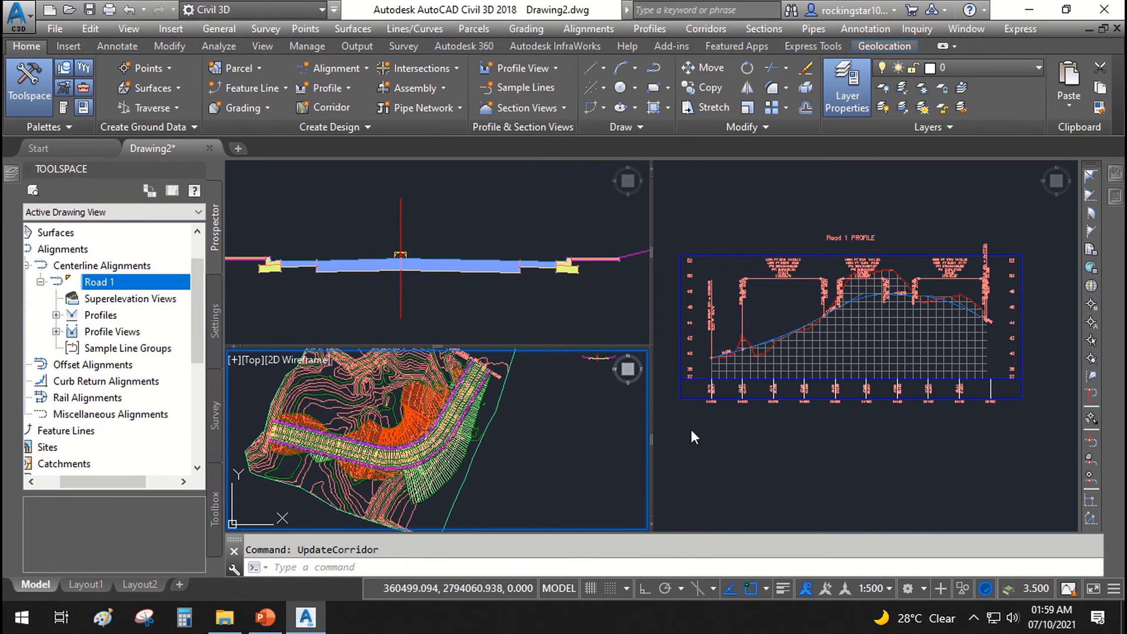
# Step: Move the PVI at station 0+097.67 of the Rd 1 FRL profile to about station 0+090.00, elevation 49.41
pyautogui.click(835, 432)
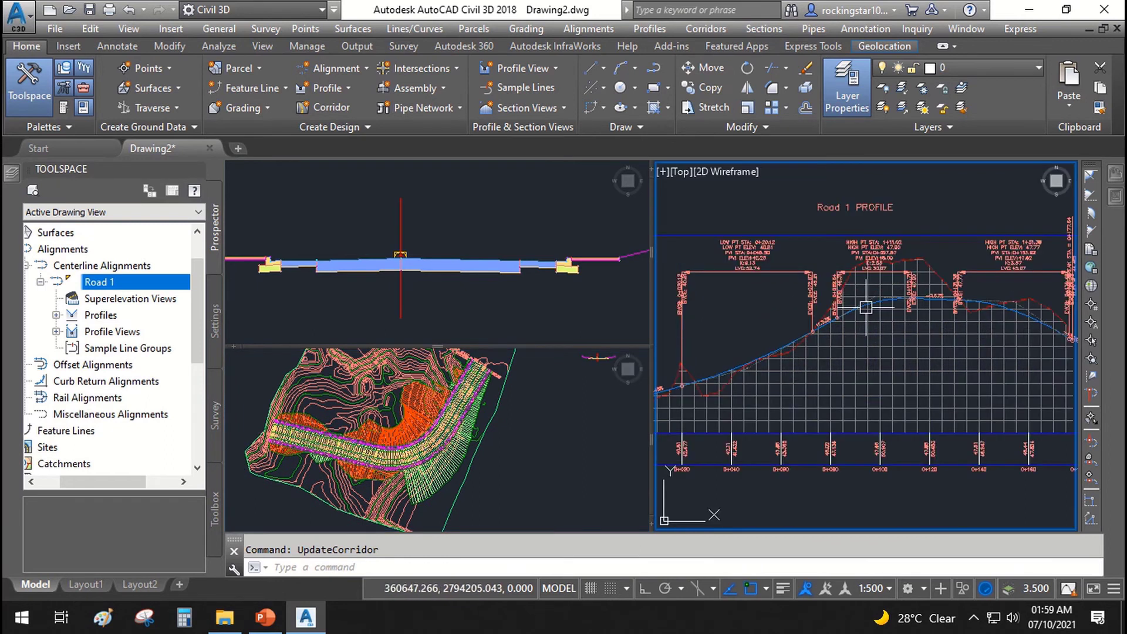
pyautogui.scroll(4, 840, 287)
pyautogui.click(840, 316)
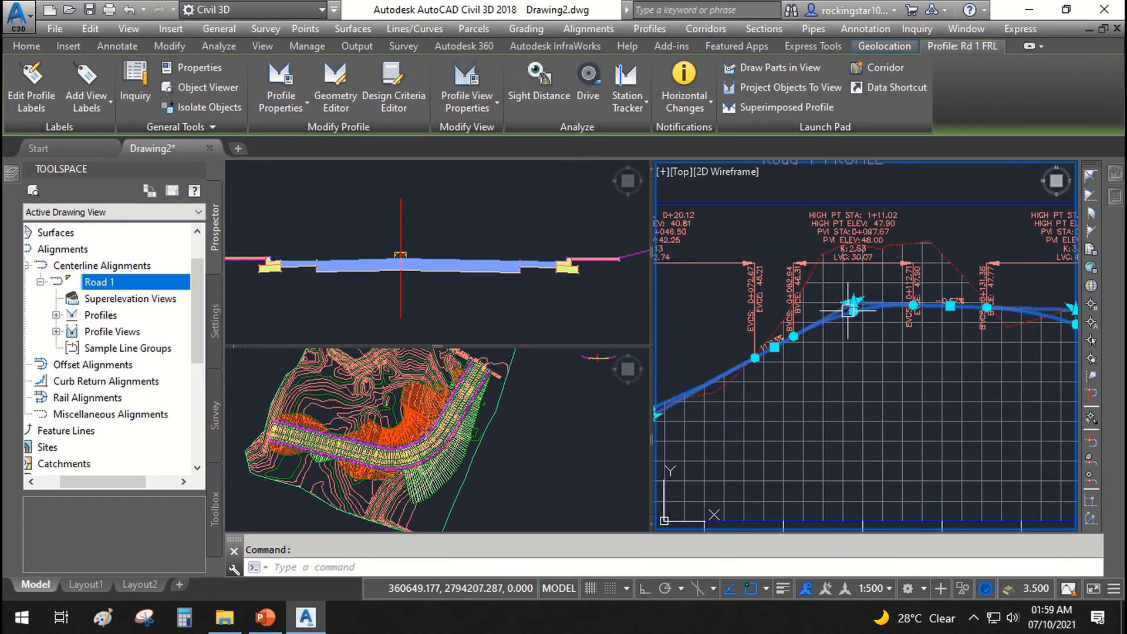
pyautogui.scroll(4, 854, 307)
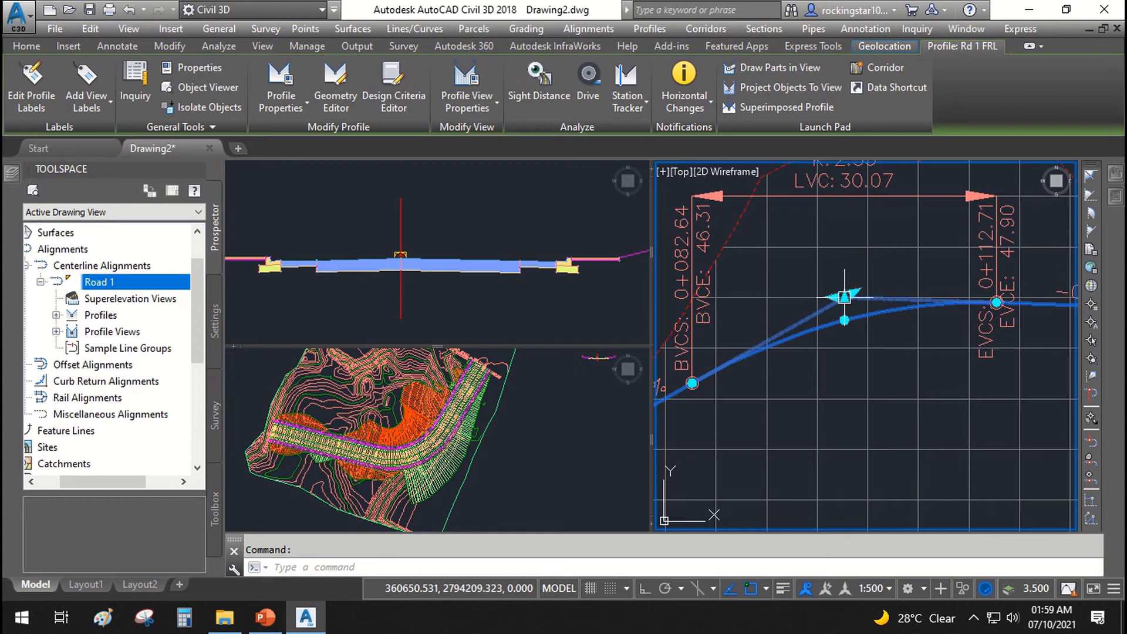
pyautogui.click(844, 297)
pyautogui.scroll(-2, 844, 297)
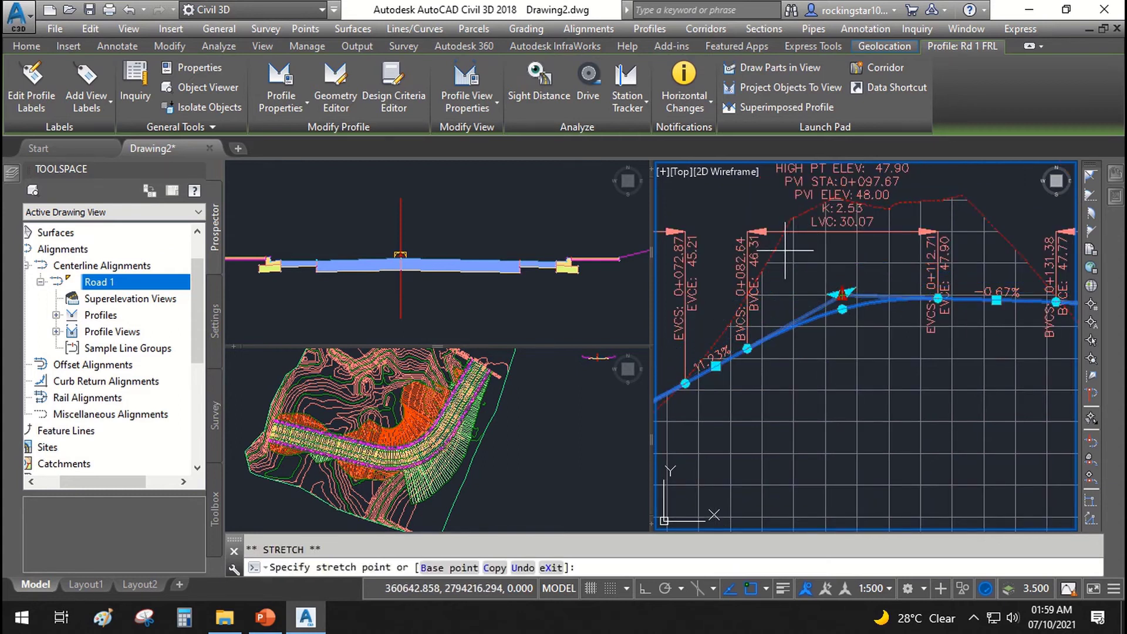
pyautogui.scroll(-2, 786, 250)
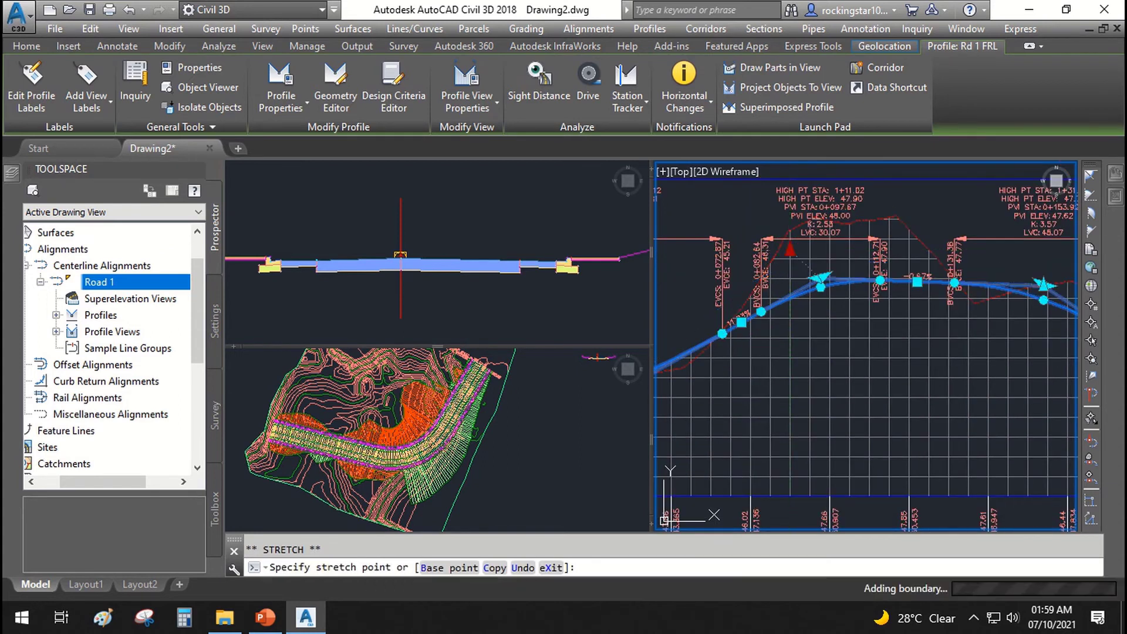
pyautogui.click(790, 250)
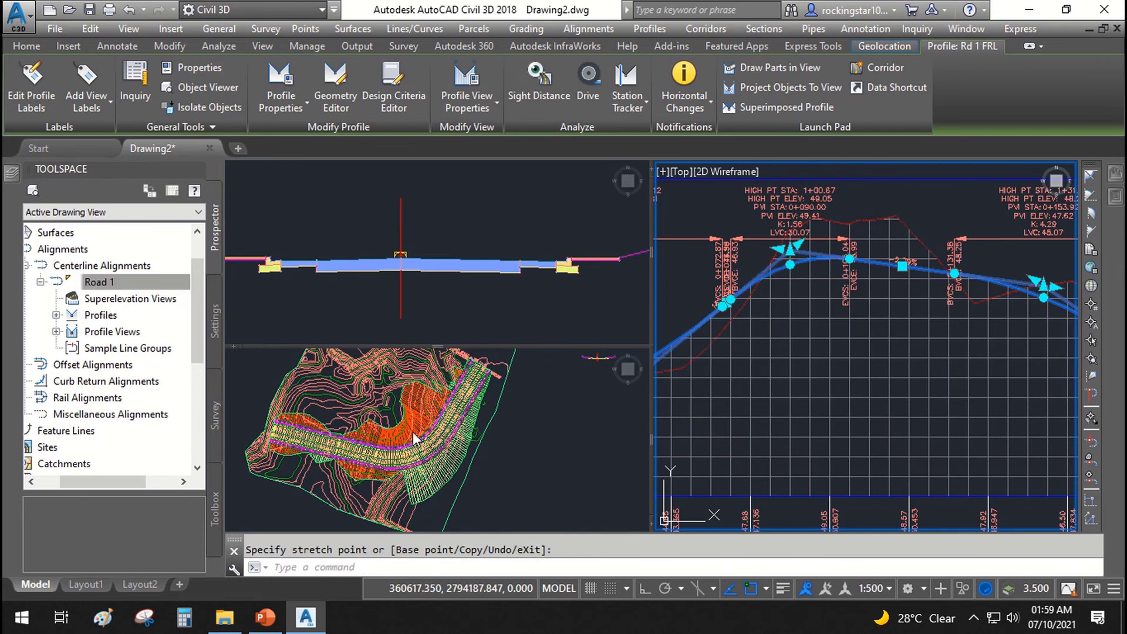
# Step: Rebuild the Road 1 corridor from the plan viewport to apply the moved profile PVI
pyautogui.scroll(8, 421, 452)
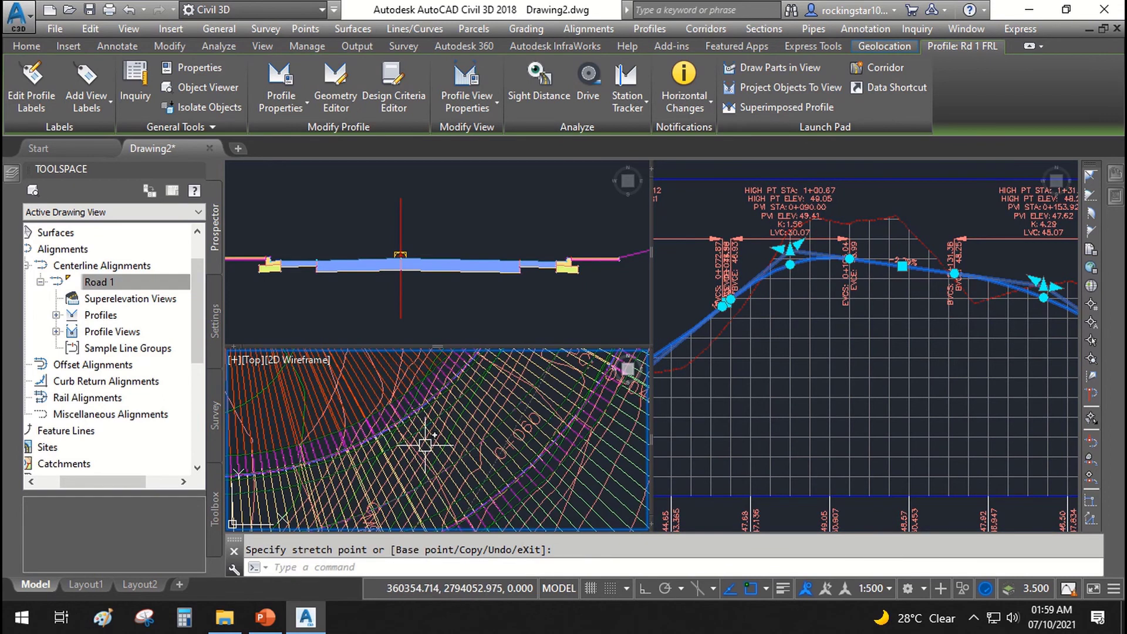
pyautogui.press('Escape')
pyautogui.click(440, 461)
pyautogui.scroll(-6, 397, 389)
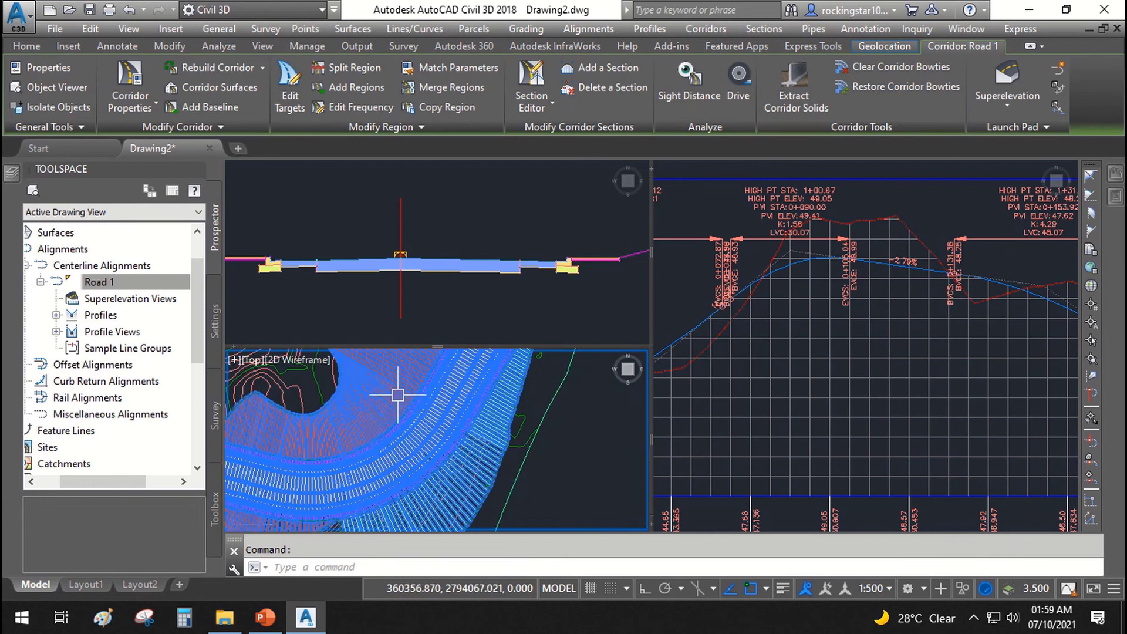
pyautogui.rightClick(406, 402)
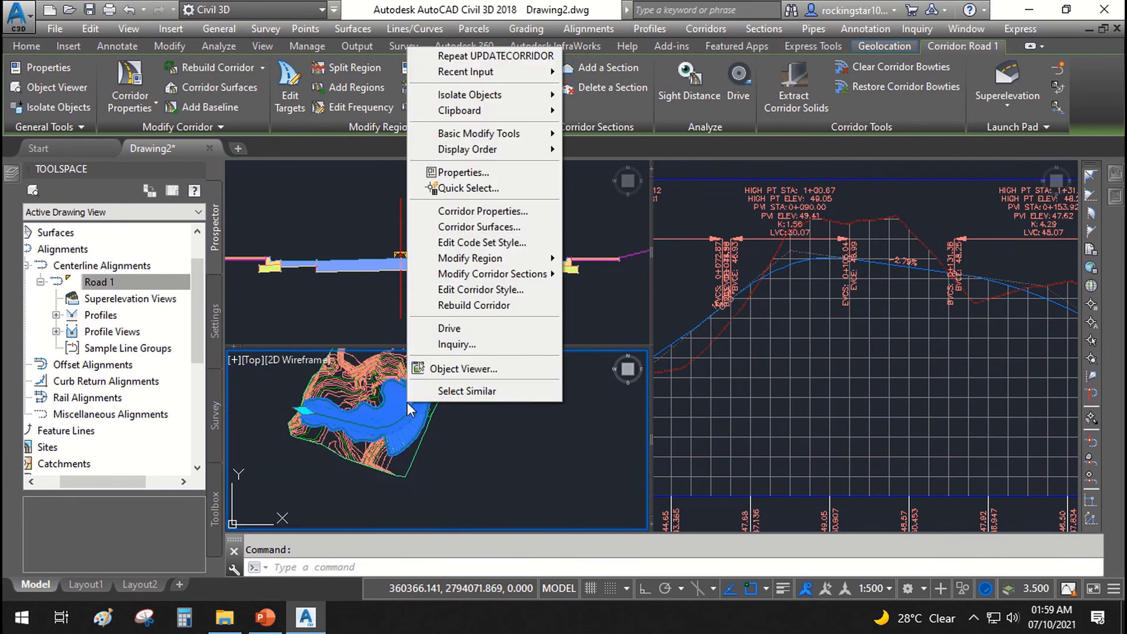
pyautogui.click(470, 303)
pyautogui.scroll(2, 429, 459)
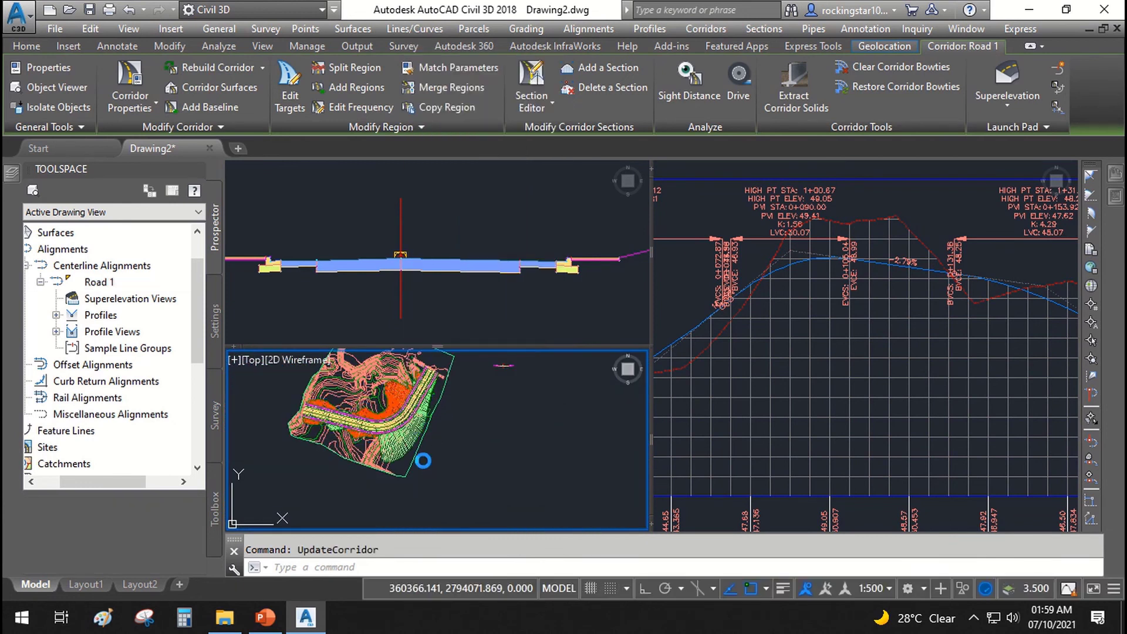
pyautogui.press('Escape')
# Step: Select the Road 1 corridor surface in the plan viewport and open it in the Object Viewer
pyautogui.scroll(4, 393, 457)
pyautogui.scroll(3, 408, 437)
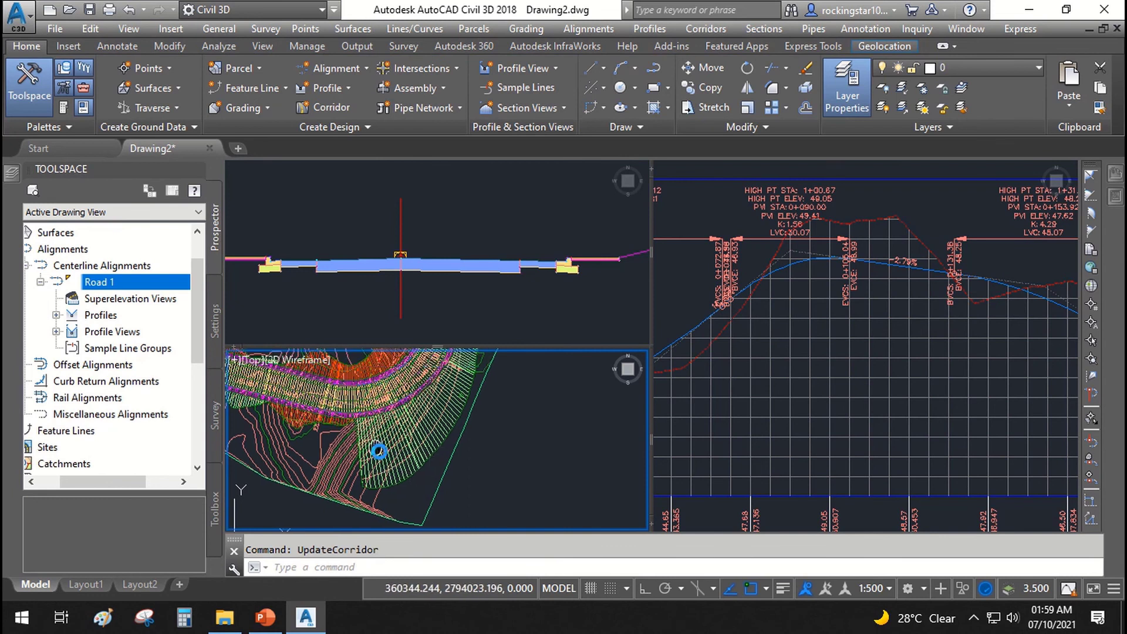
pyautogui.scroll(2, 466, 465)
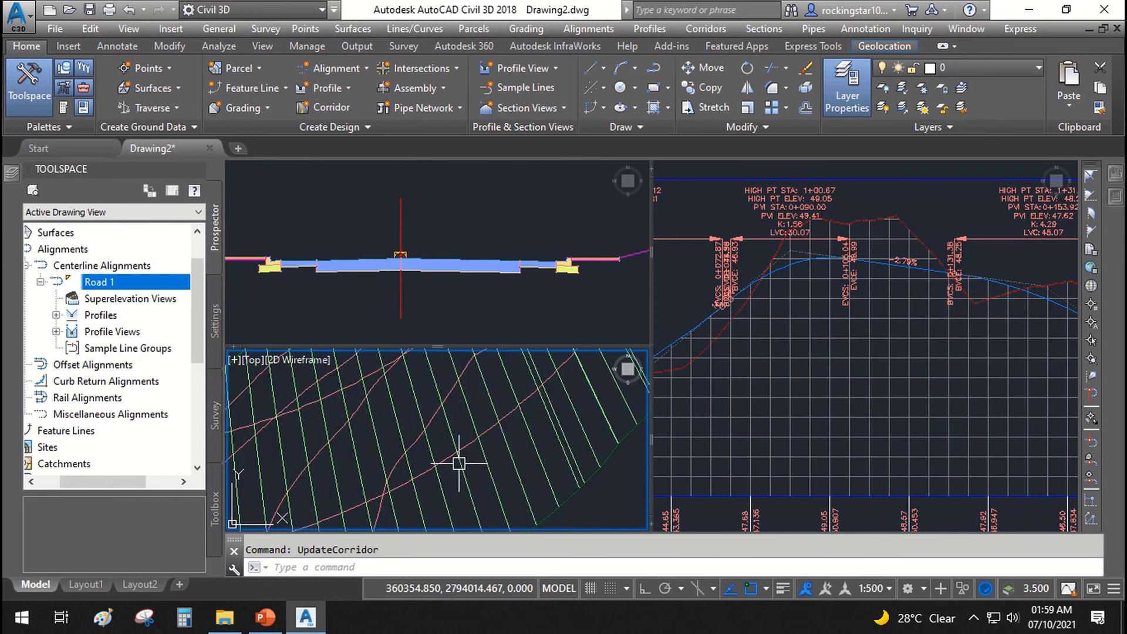
pyautogui.click(375, 467)
pyautogui.scroll(-5, 384, 464)
pyautogui.scroll(5, 390, 409)
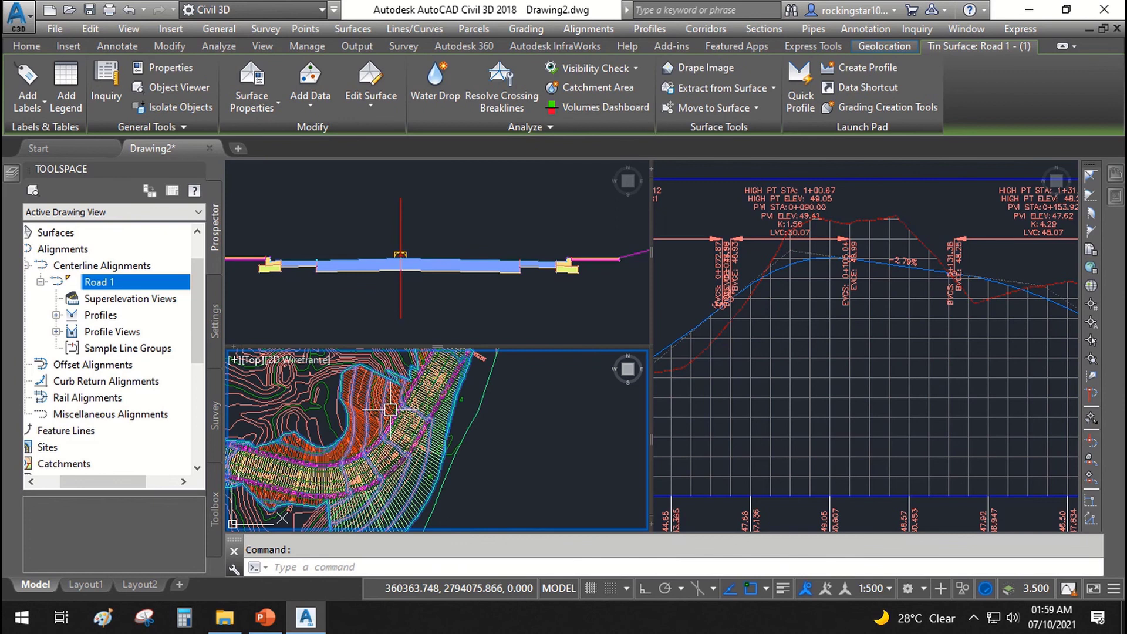
pyautogui.scroll(-3, 441, 412)
pyautogui.rightClick(443, 416)
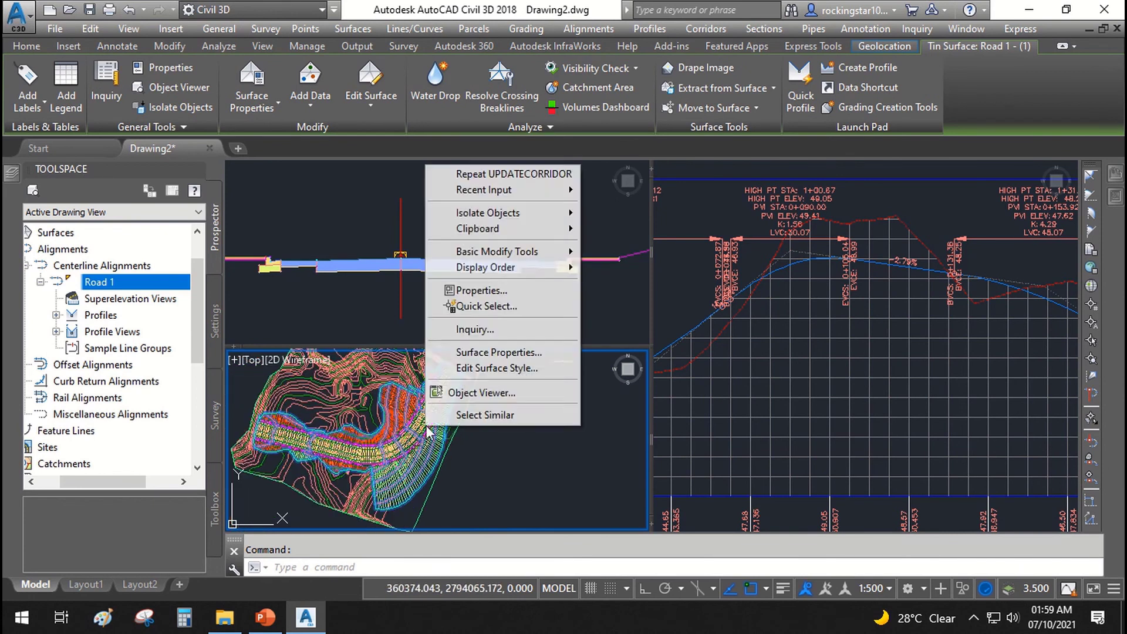
pyautogui.click(517, 392)
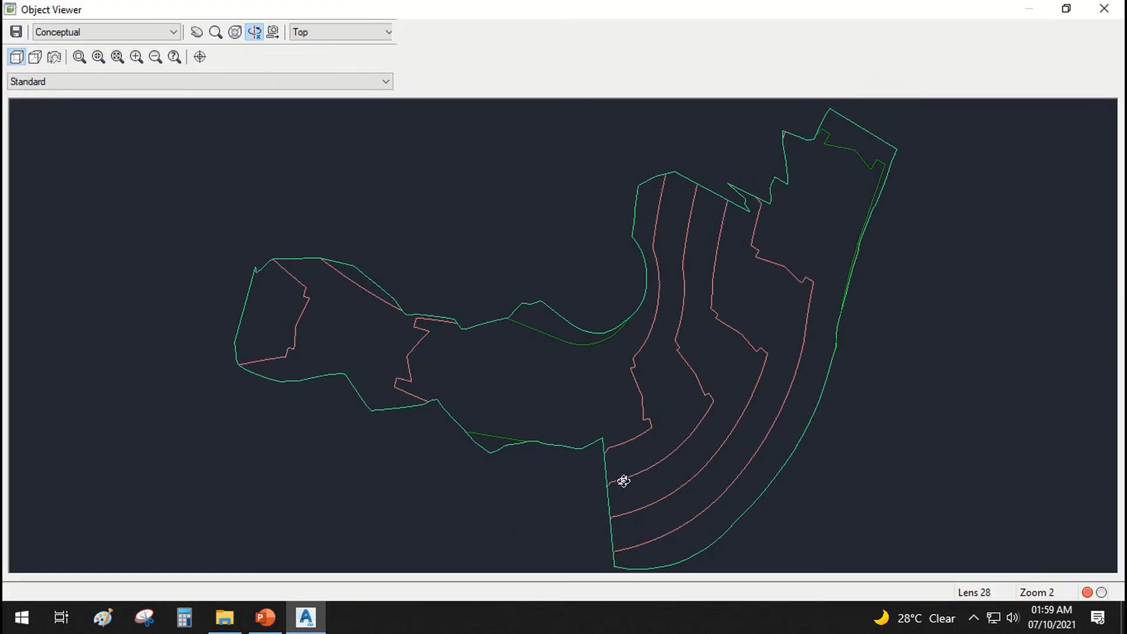